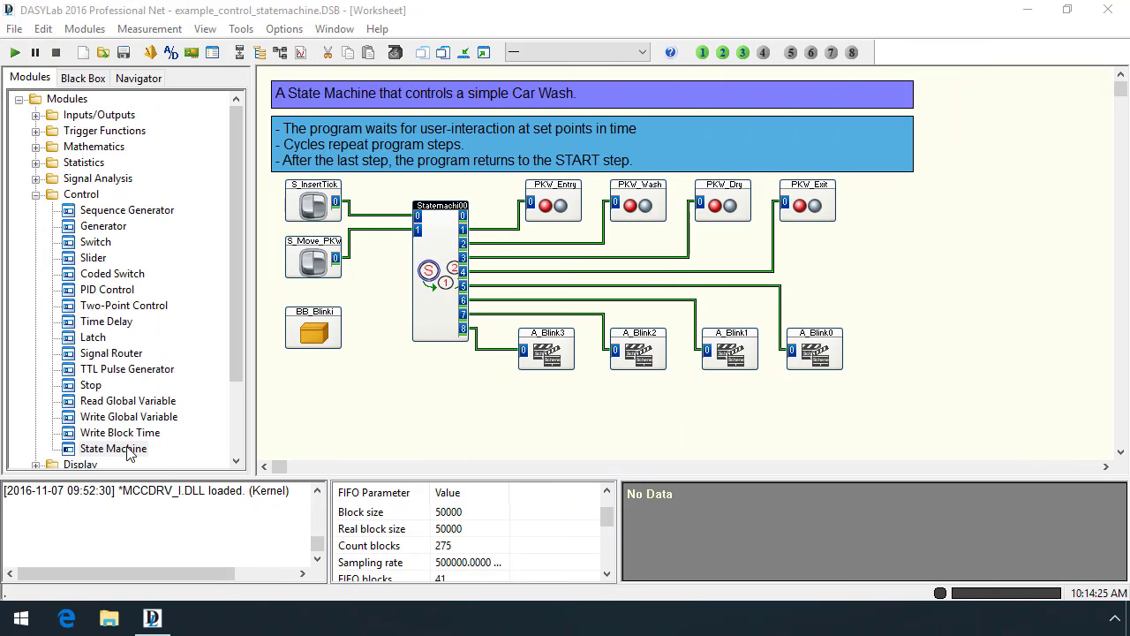
Run the car-wash State Machine example, inserting a token and moving the car into the wash tunnel.
{"action": "left_click", "coordinate": [126, 451]}
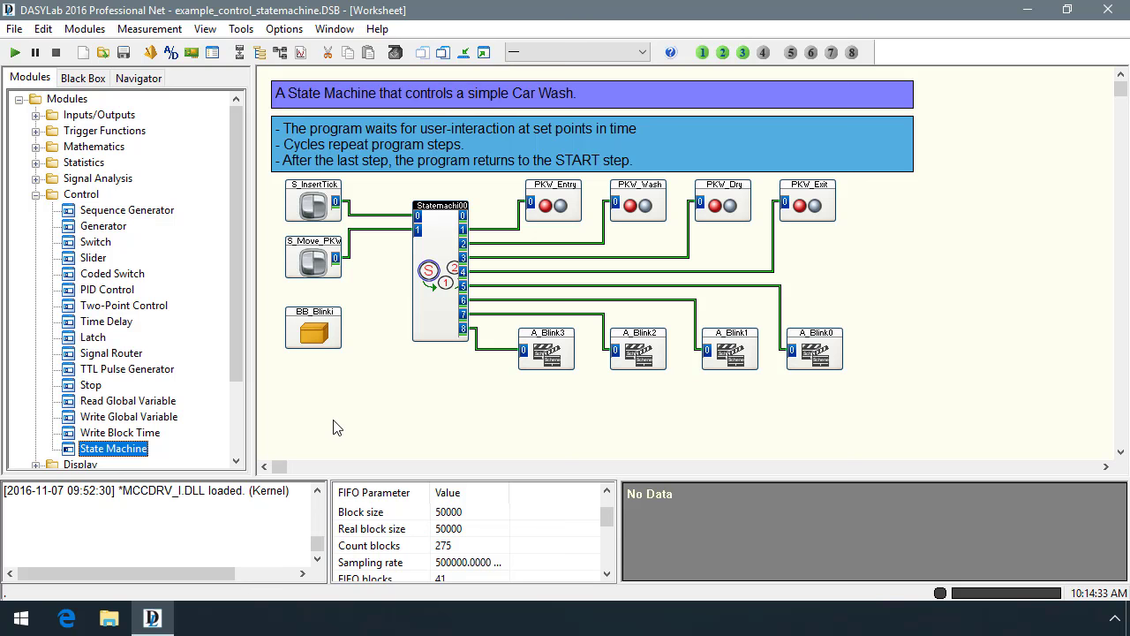
{"action": "left_click", "coordinate": [18, 53]}
{"action": "left_click", "coordinate": [368, 567]}
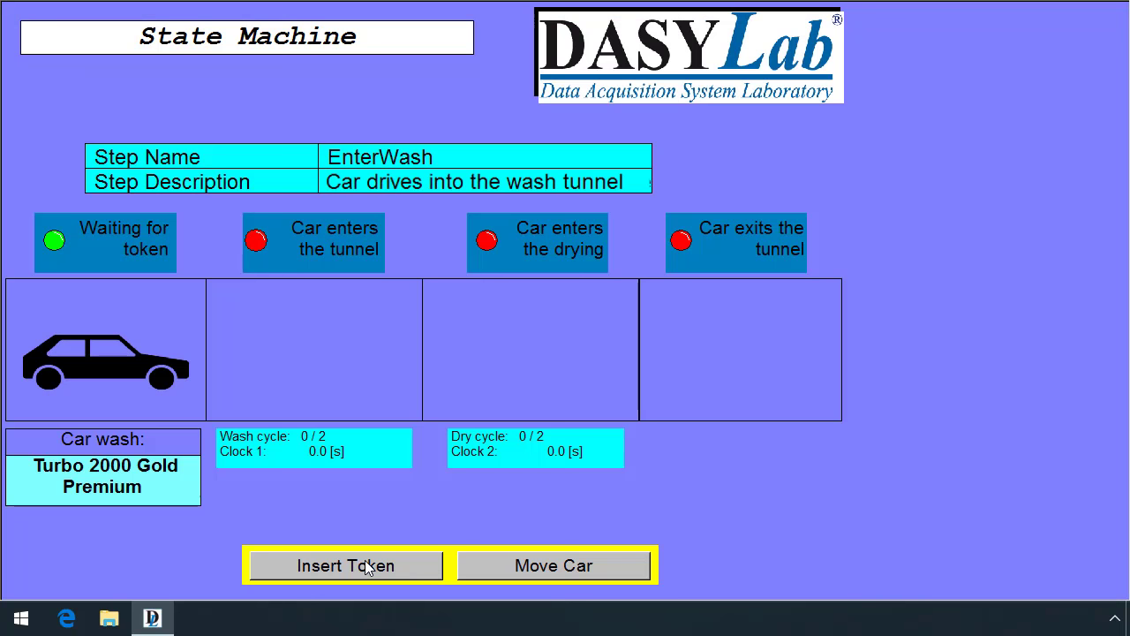
{"action": "left_click", "coordinate": [618, 569]}
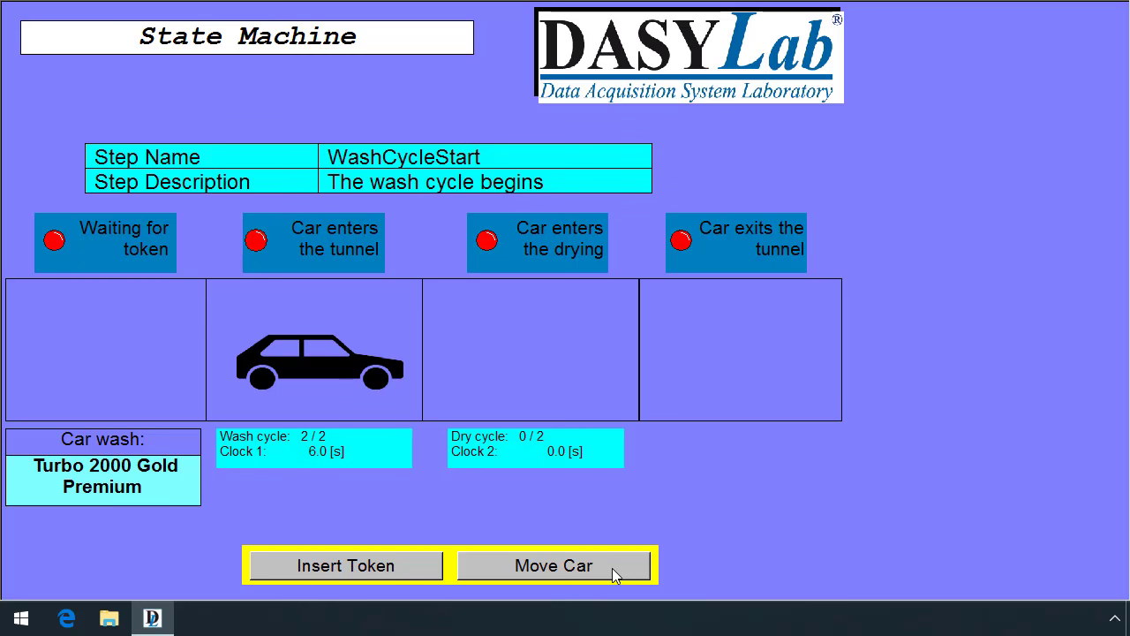
{"action": "key", "text": "Escape"}
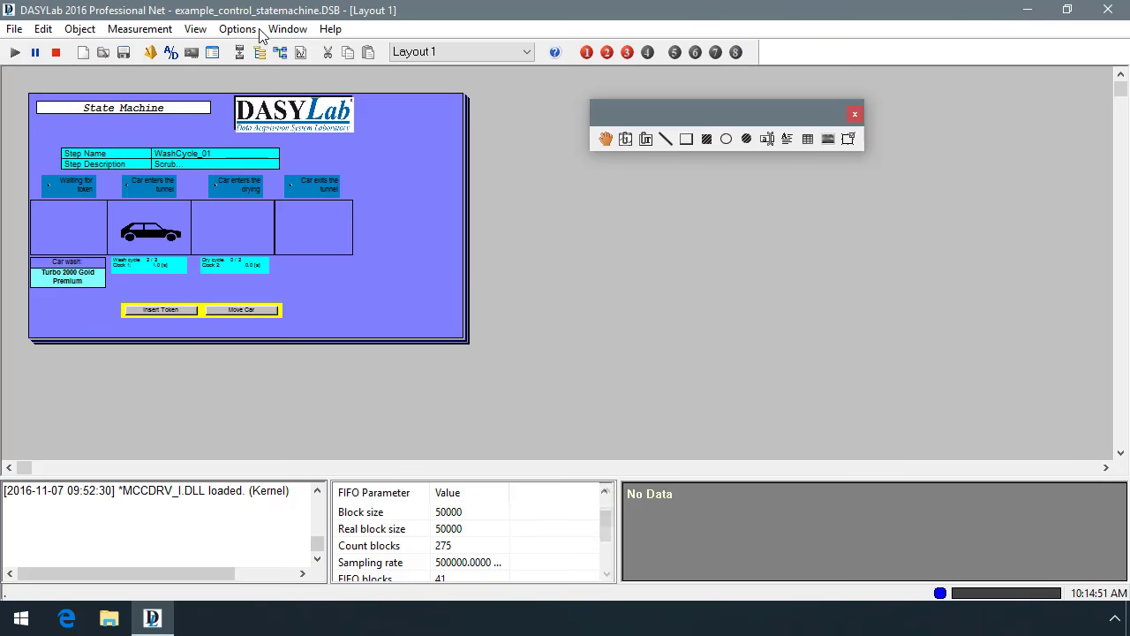
Stop the run, open Statemachi00's settings and inspect the Drying and DryCycle_01 transition conditions.
{"action": "left_click", "coordinate": [57, 53]}
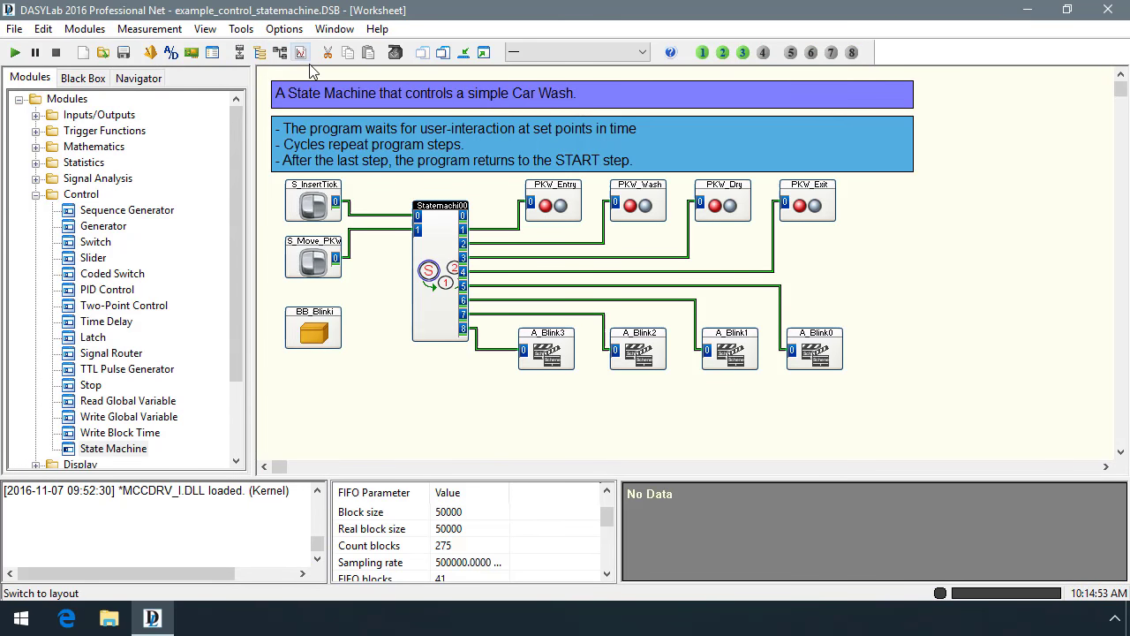
{"action": "double_click", "coordinate": [450, 303]}
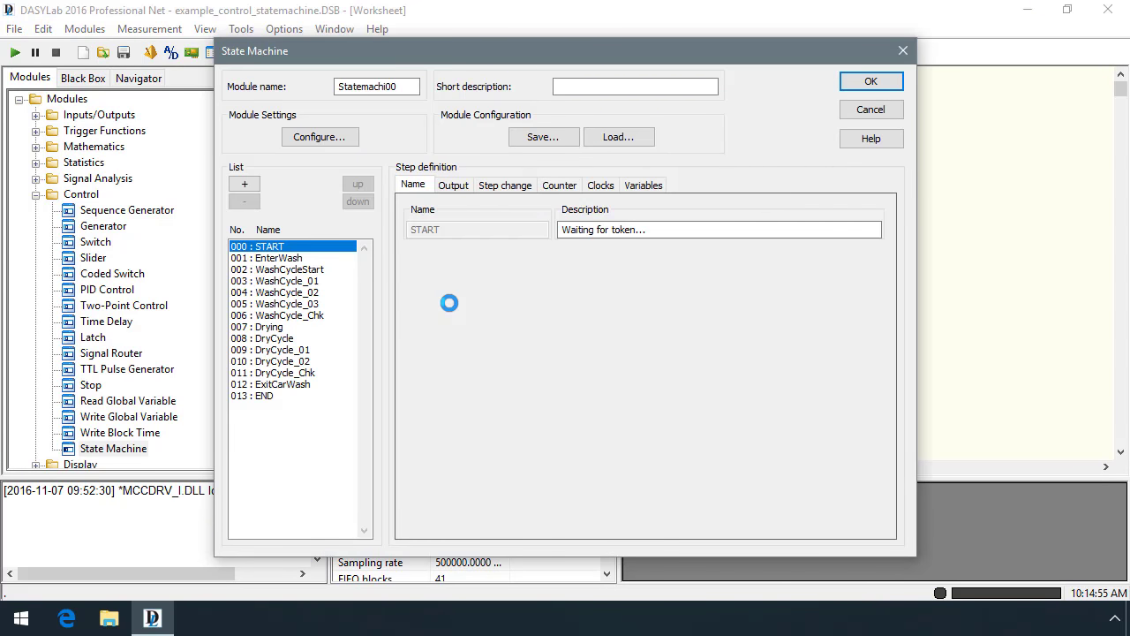
{"action": "left_click_drag", "start_coordinate": [292, 263], "coordinate": [288, 328]}
{"action": "left_click", "coordinate": [288, 328]}
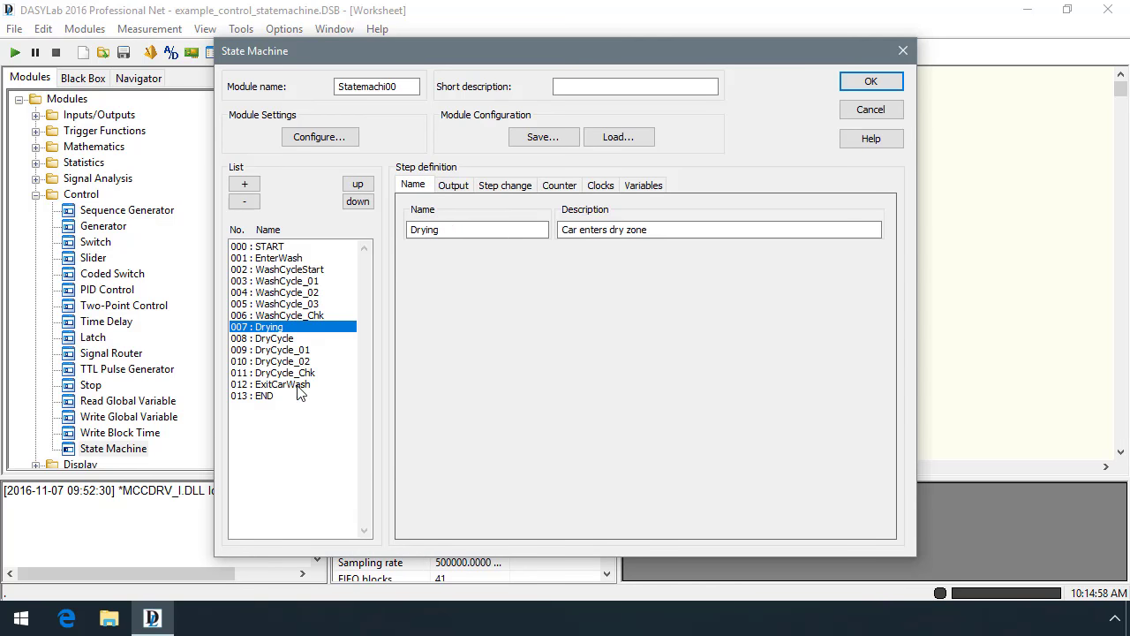
{"action": "left_click", "coordinate": [509, 187]}
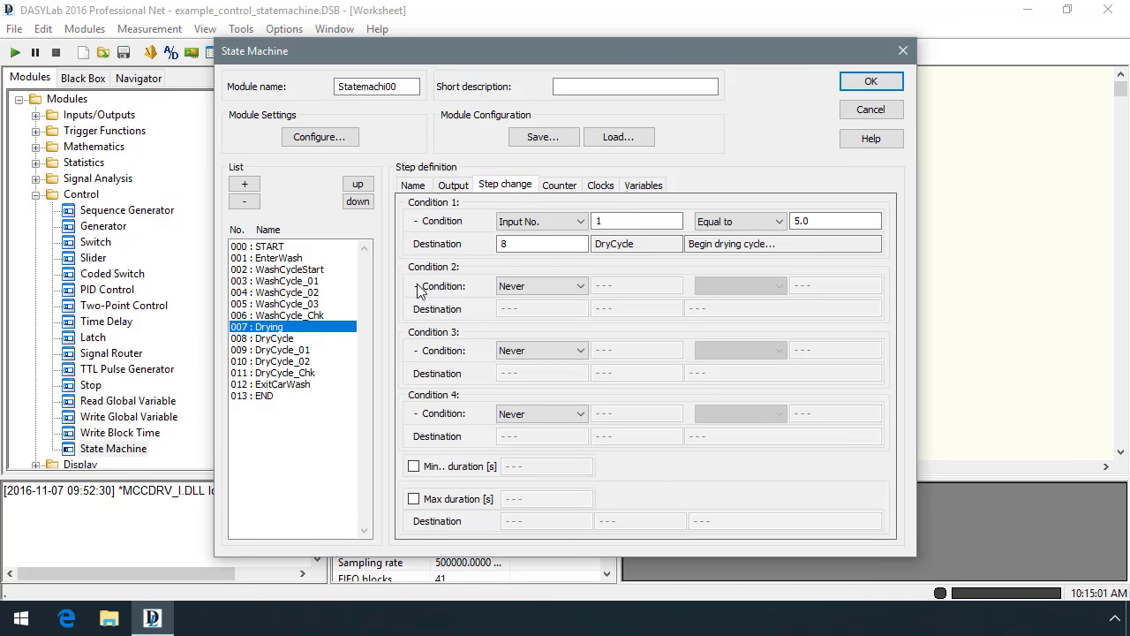
{"action": "left_click_drag", "start_coordinate": [288, 340], "coordinate": [287, 355]}
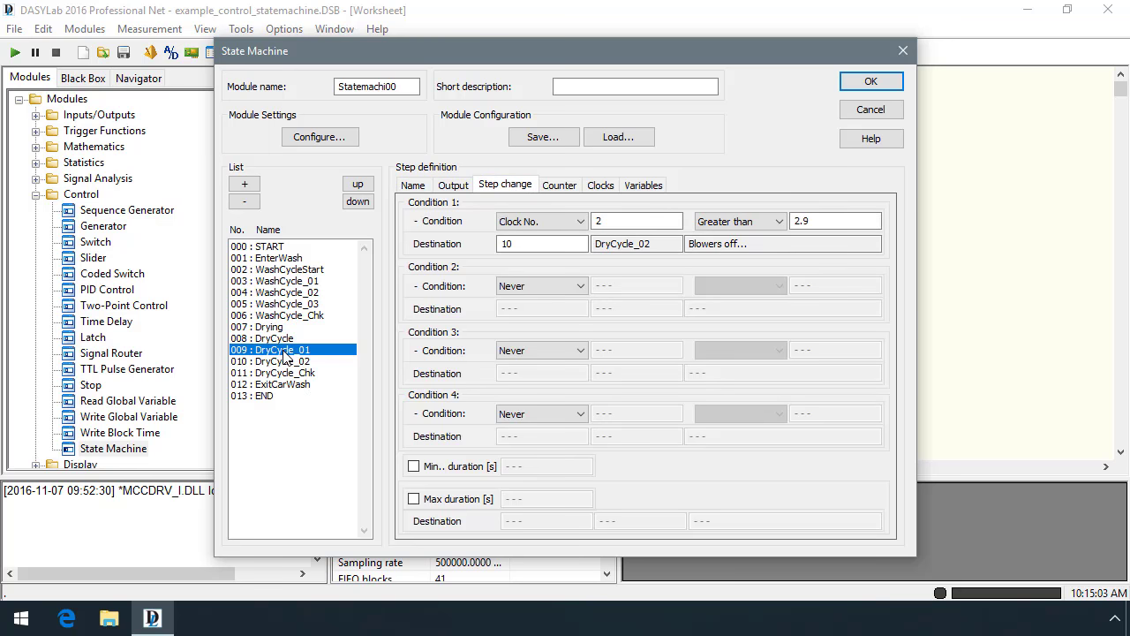
Review the step's output, variable and counter settings, checking the DryCycle step's counter.
{"action": "left_click", "coordinate": [452, 187]}
{"action": "left_click", "coordinate": [652, 187]}
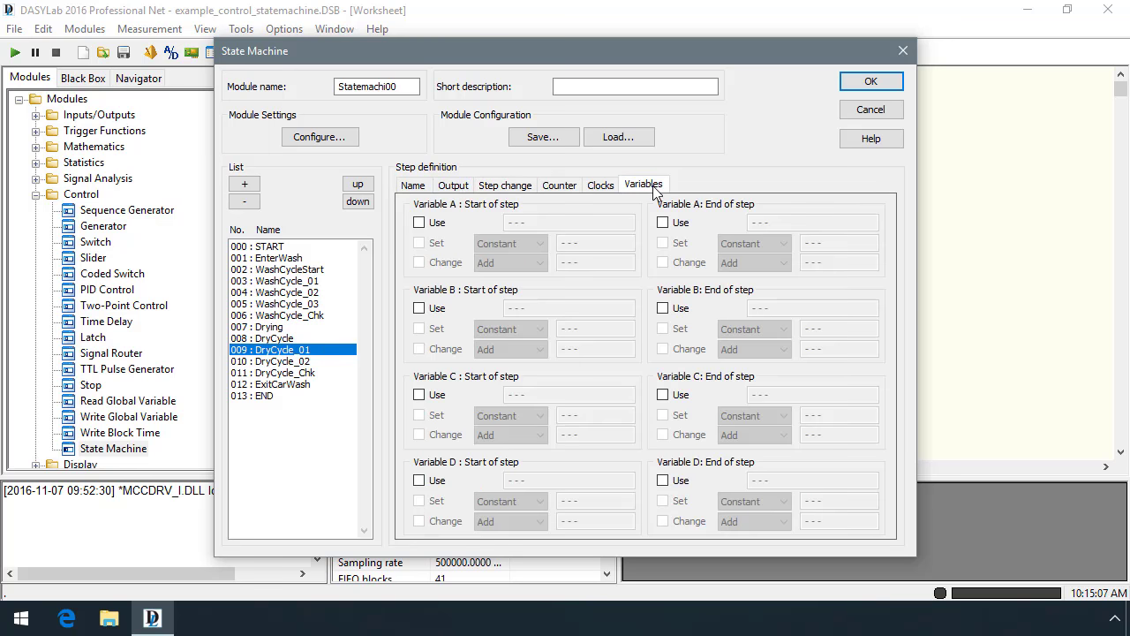
{"action": "left_click", "coordinate": [560, 186]}
{"action": "left_click", "coordinate": [269, 327]}
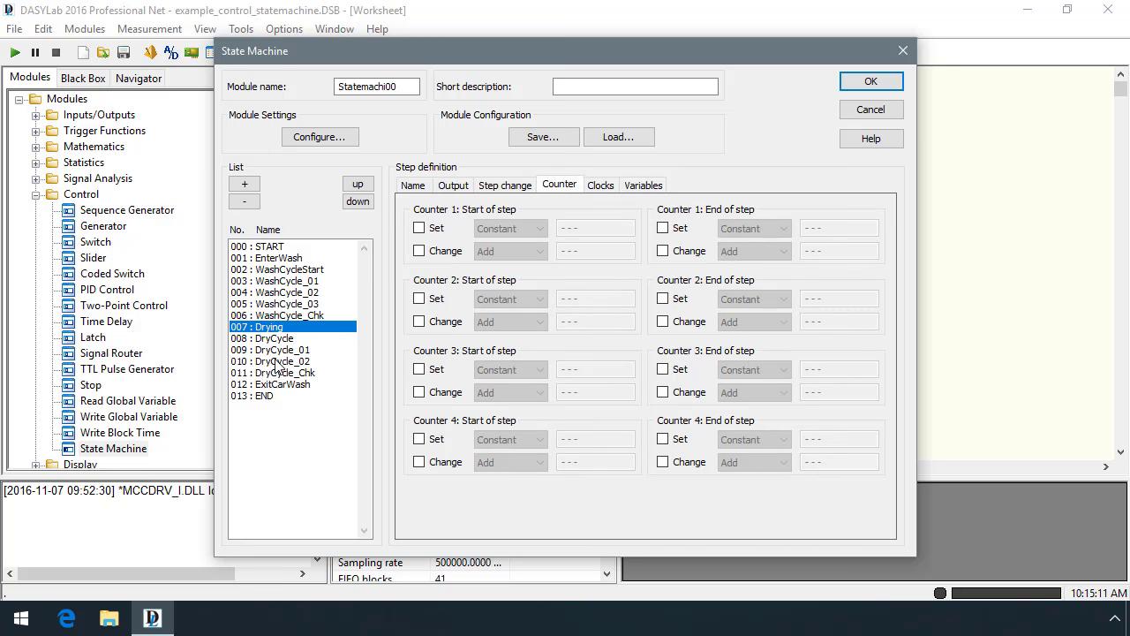
{"action": "left_click", "coordinate": [279, 339]}
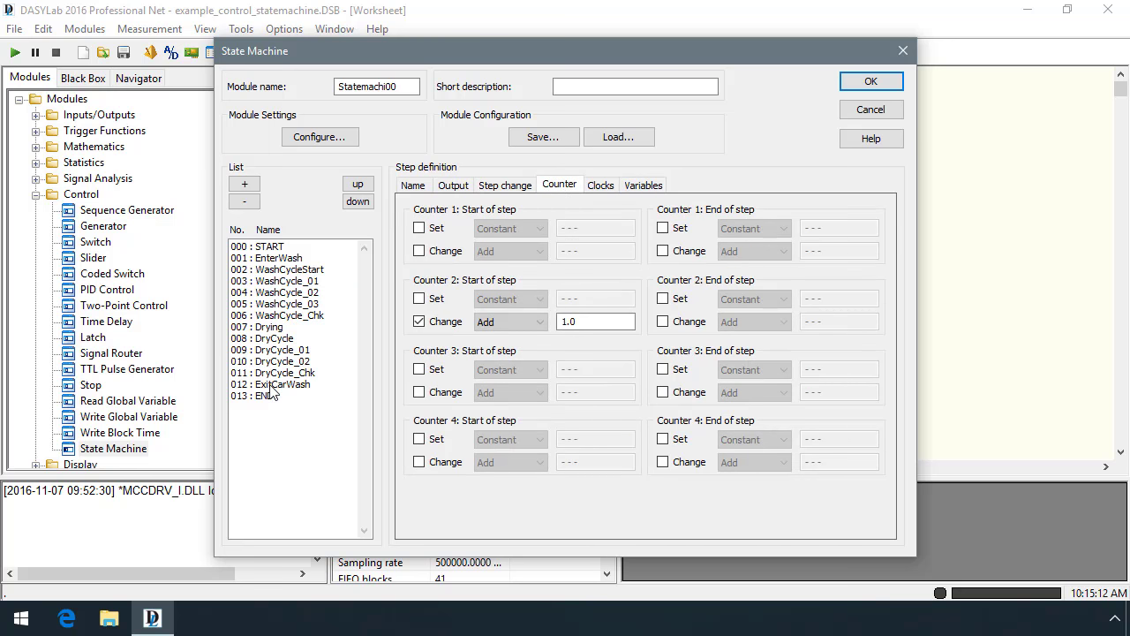
Check clock settings across the ExitCarWash, END, WashCycleStart, EnterWash and WashCycle_02 steps.
{"action": "left_click", "coordinate": [270, 384]}
{"action": "left_click", "coordinate": [273, 396]}
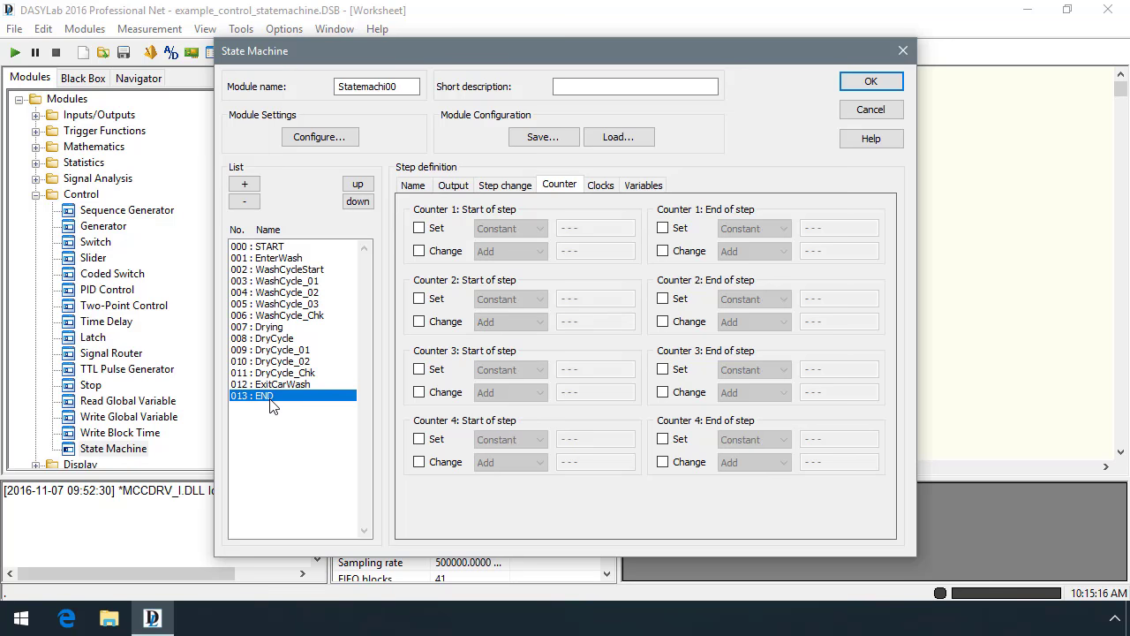
{"action": "left_click", "coordinate": [600, 186]}
{"action": "left_click", "coordinate": [290, 304]}
{"action": "left_click", "coordinate": [283, 270]}
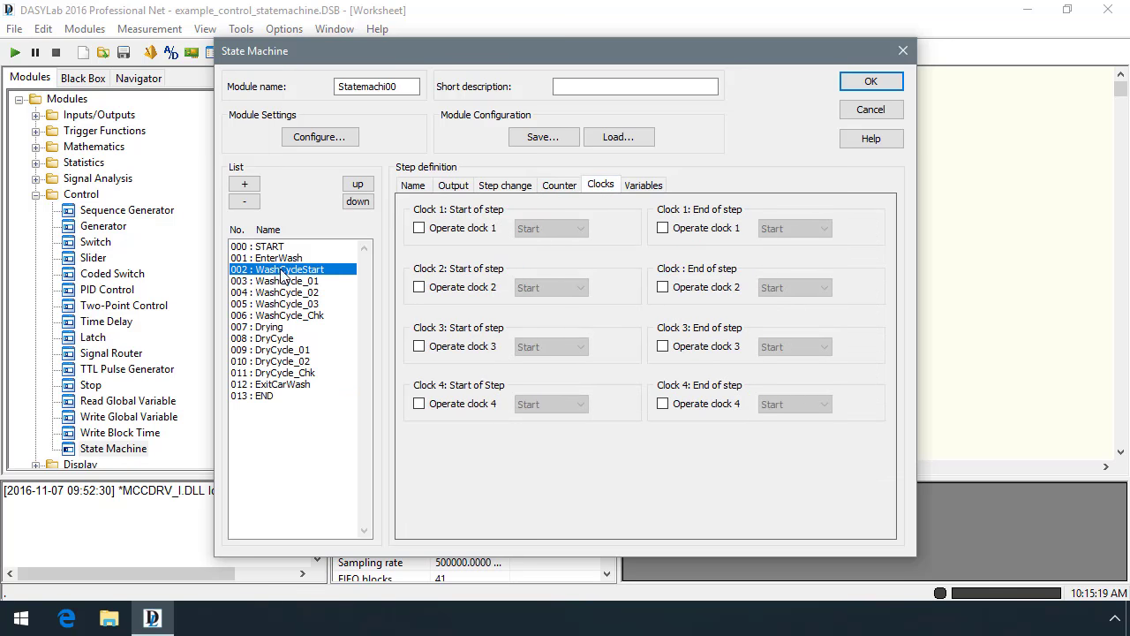
{"action": "left_click", "coordinate": [278, 258]}
{"action": "left_click", "coordinate": [282, 294]}
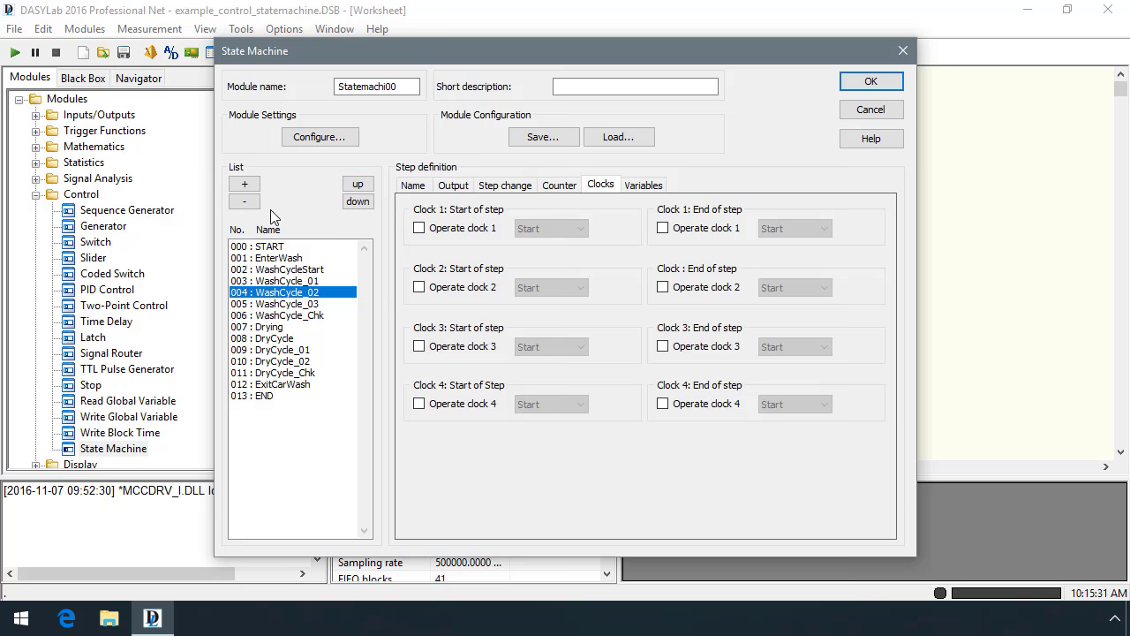
Close the state machine settings and set the timebase to 500000 Hz with fixed 500000-sample blocks.
{"action": "left_click", "coordinate": [871, 81]}
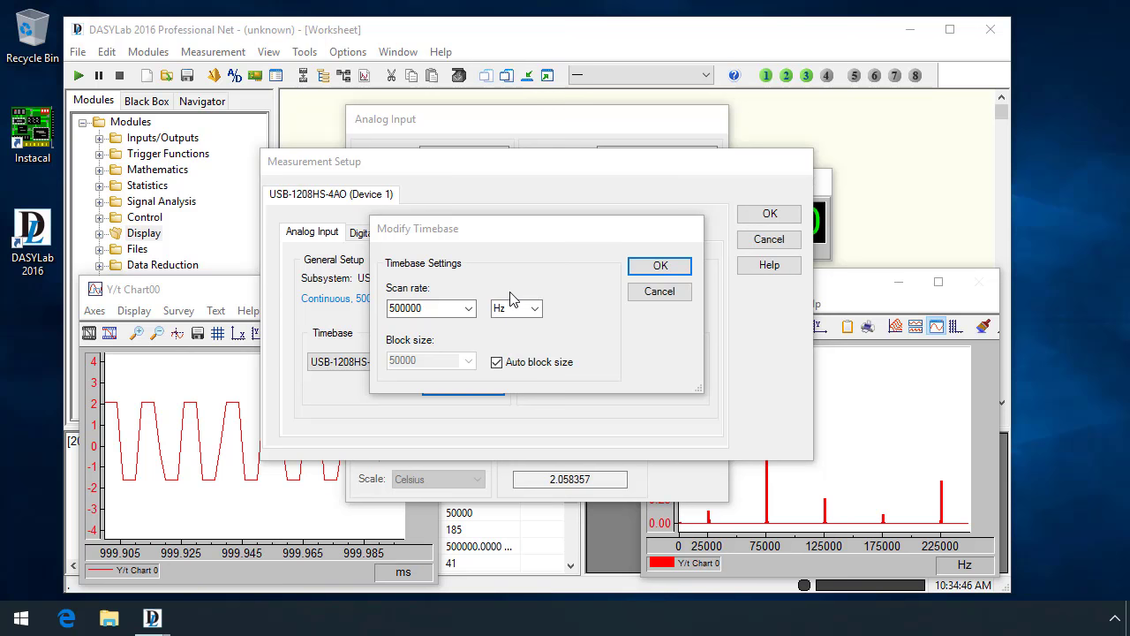
{"action": "left_click", "coordinate": [405, 308]}
{"action": "double_click", "coordinate": [405, 308]}
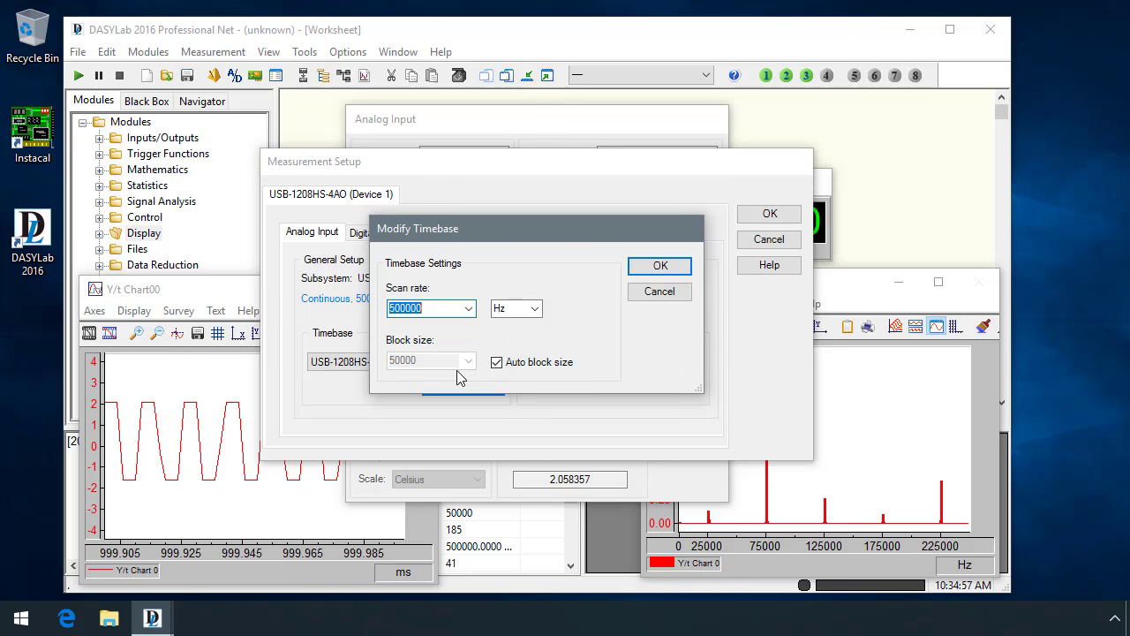
{"action": "left_click", "coordinate": [497, 362]}
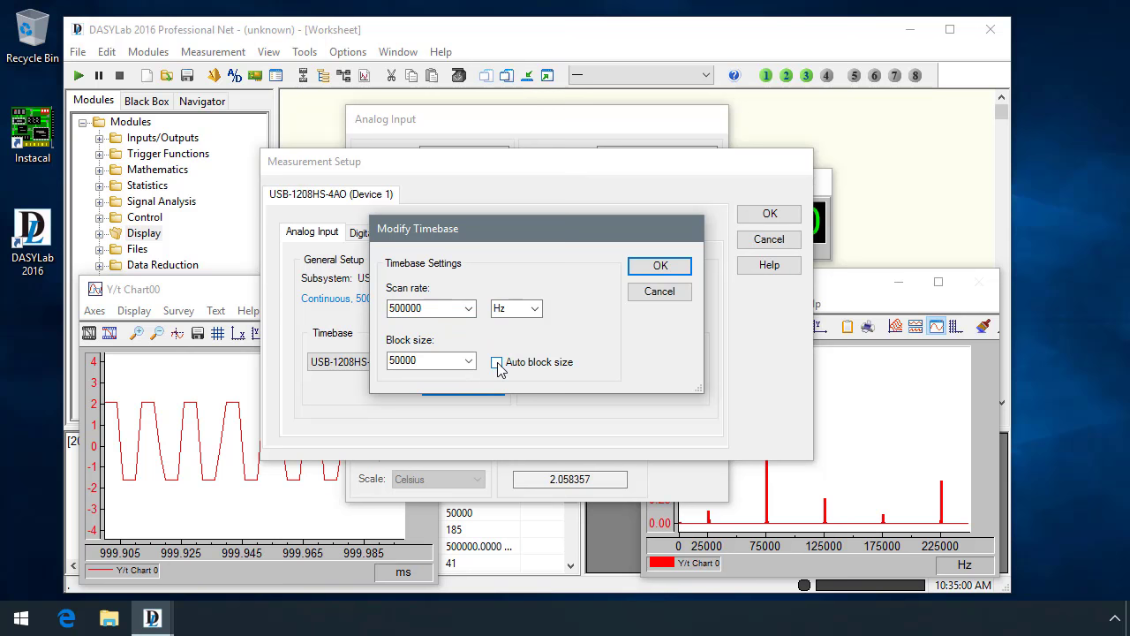
{"action": "left_click", "coordinate": [469, 361]}
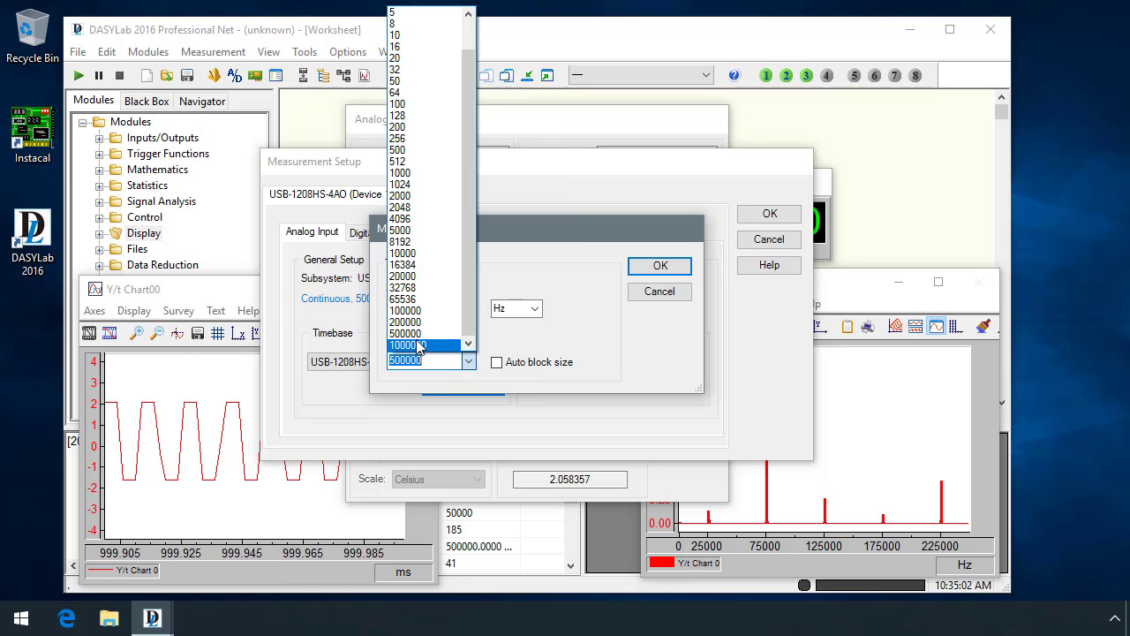
{"action": "left_click", "coordinate": [469, 362]}
{"action": "left_click", "coordinate": [661, 266]}
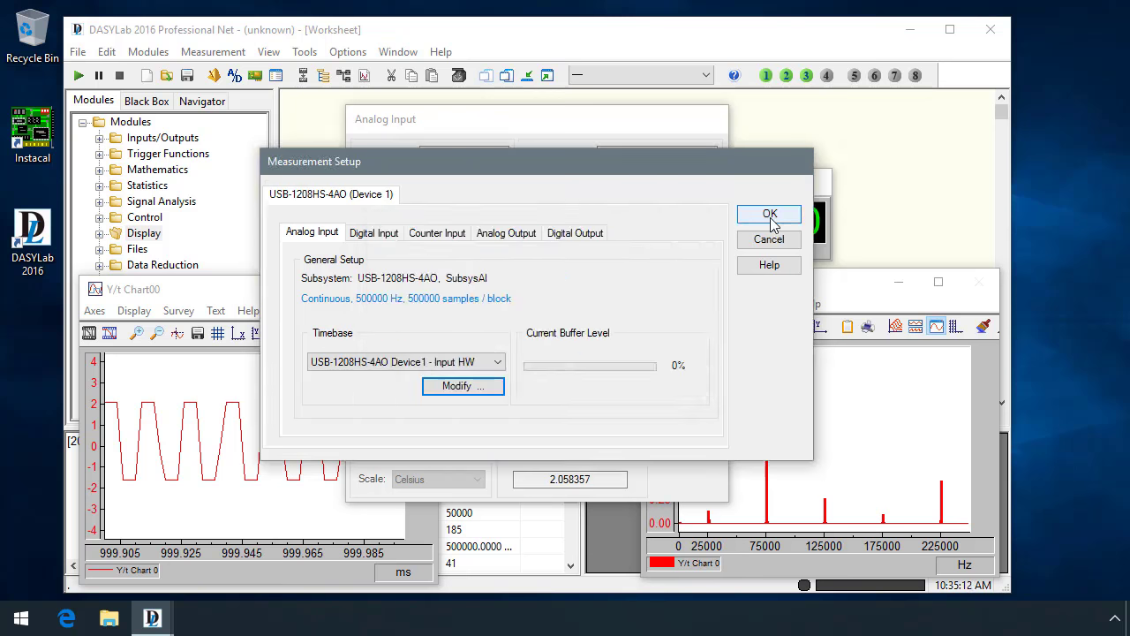
{"action": "left_click", "coordinate": [770, 213]}
Close the analog input settings and start the measurement on the 500000 Hz timebase.
{"action": "left_click", "coordinate": [692, 259]}
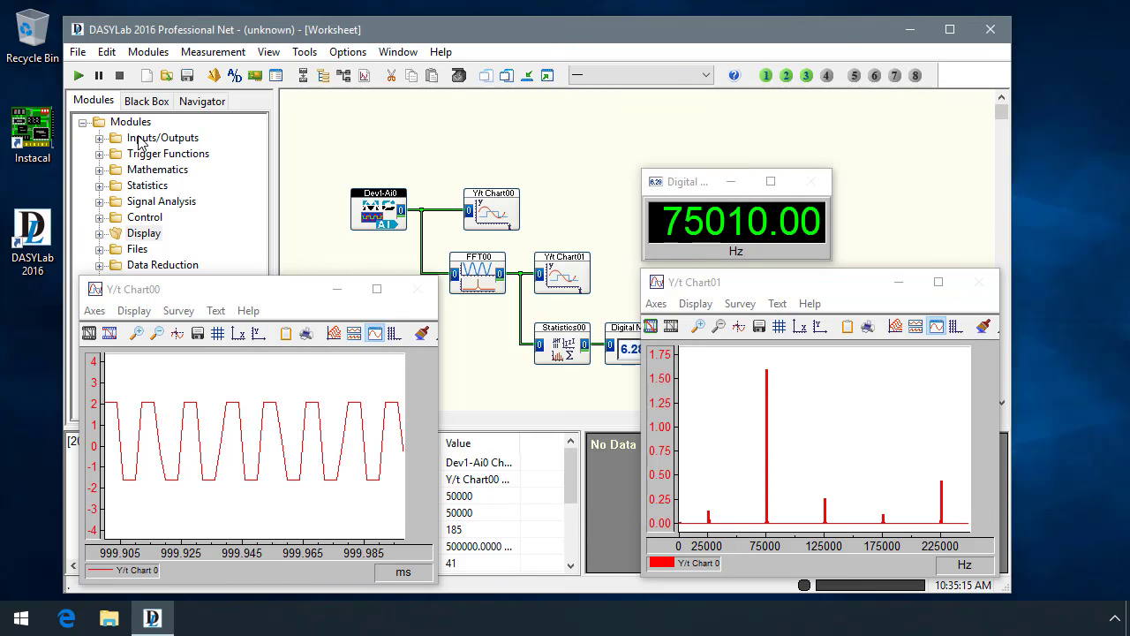
{"action": "left_click", "coordinate": [79, 76]}
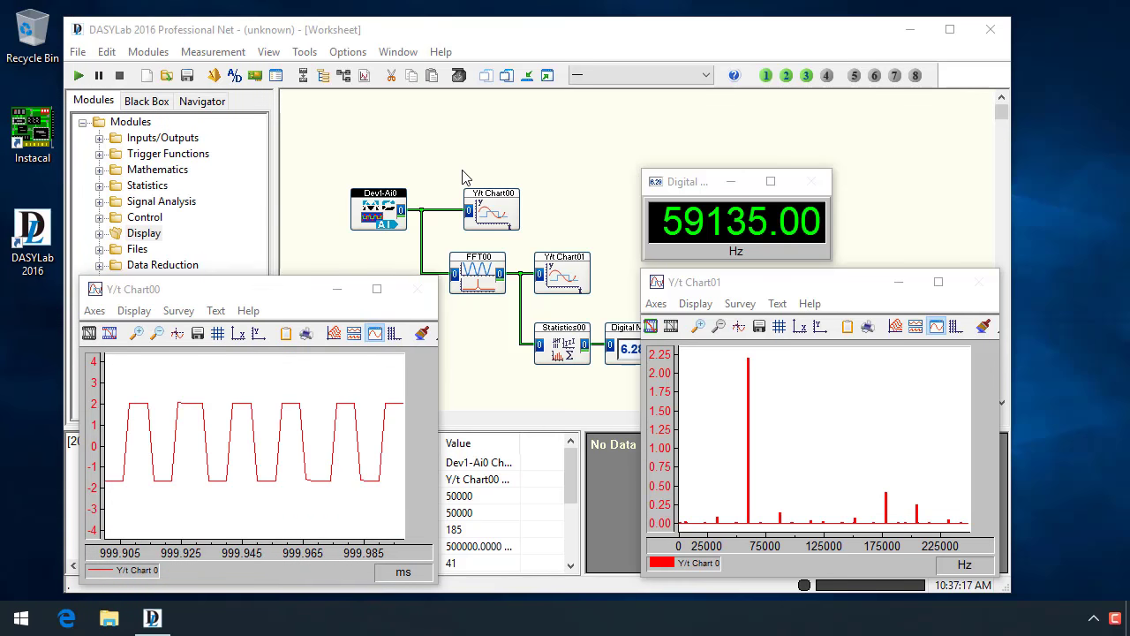
In Global settings, fill the Creator preset with author User, company Company and department Test.
{"action": "left_click", "coordinate": [360, 53]}
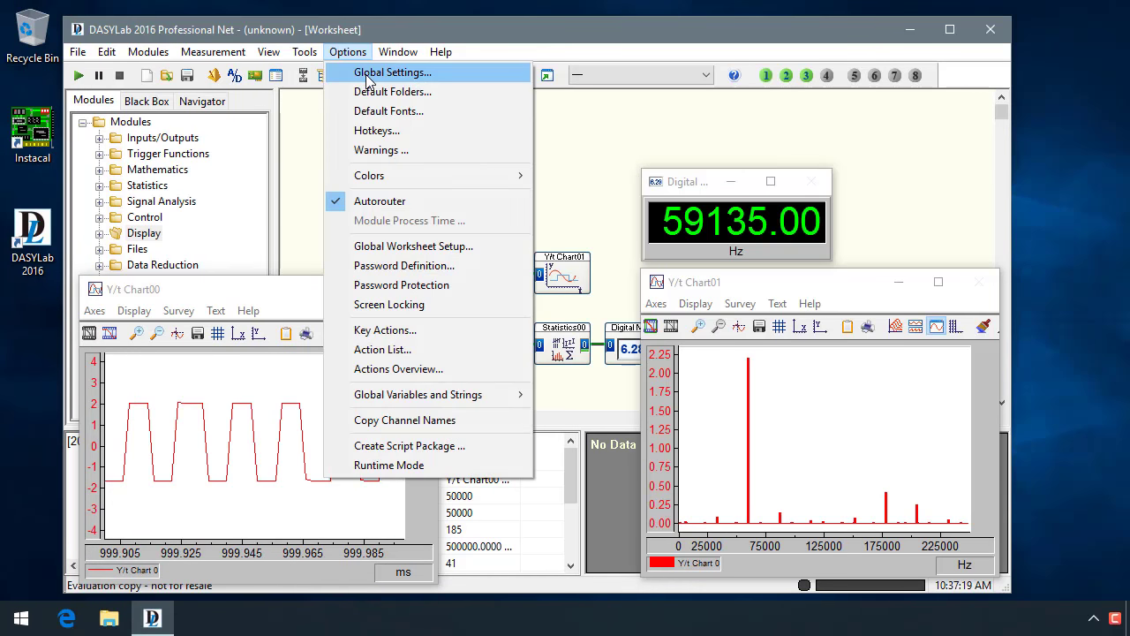
{"action": "left_click", "coordinate": [368, 78]}
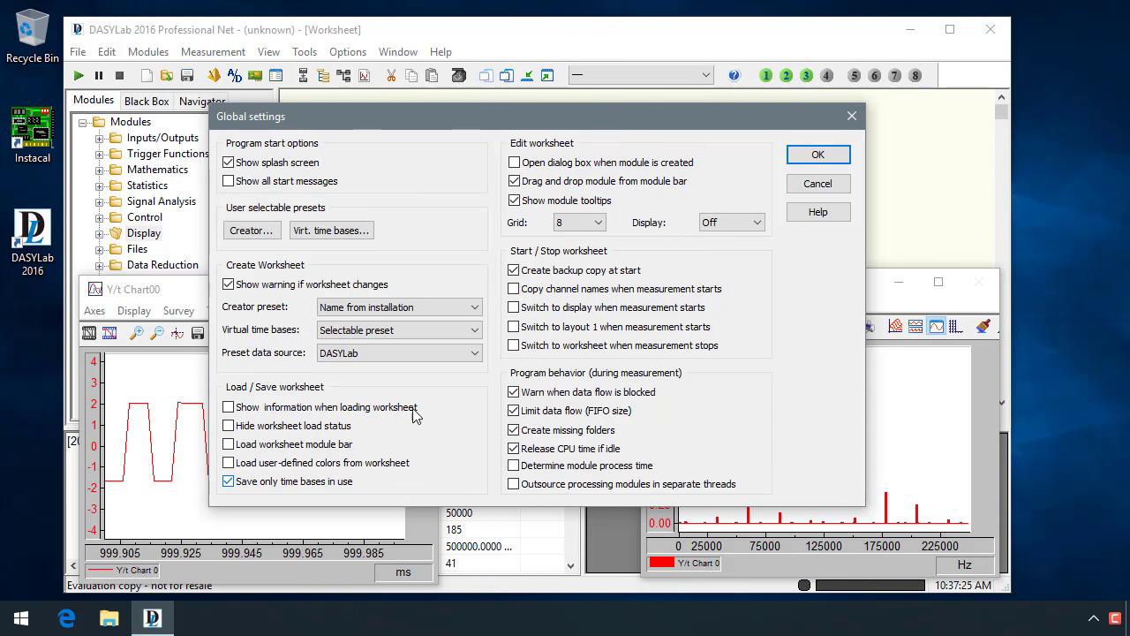
{"action": "left_click", "coordinate": [250, 231]}
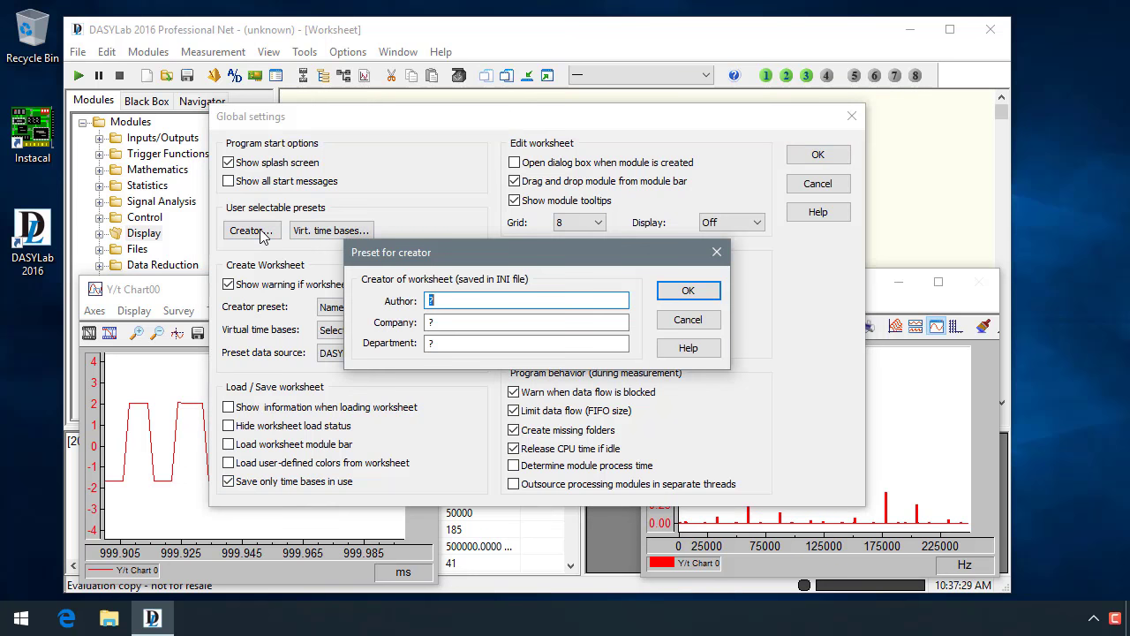
{"action": "type", "text": "User"}
{"action": "key", "text": "Tab"}
{"action": "type", "text": "Company"}
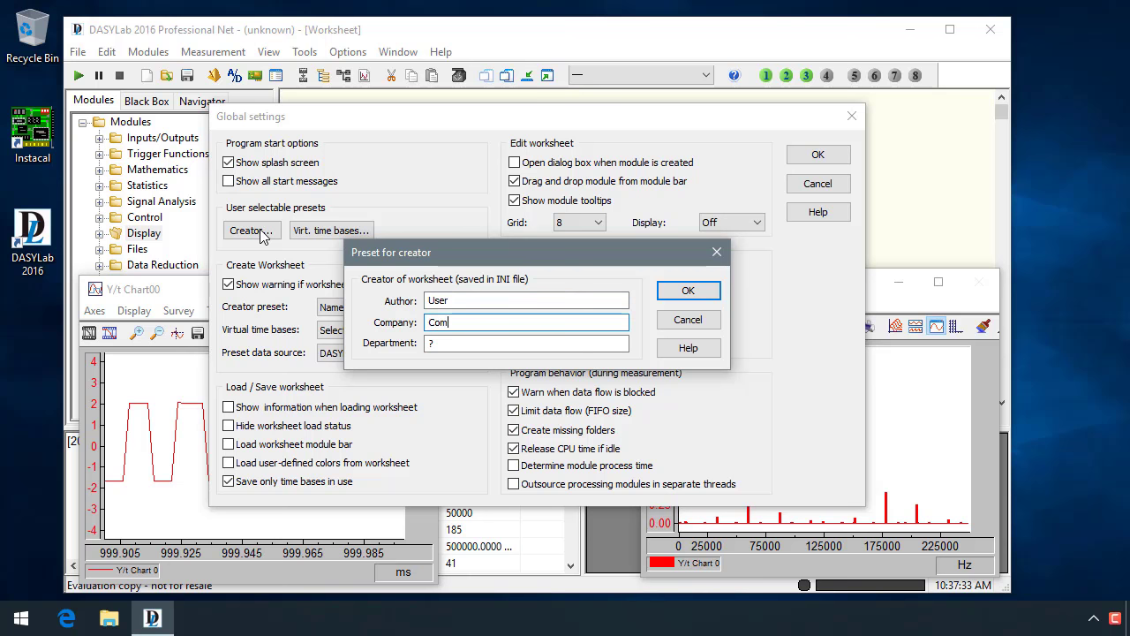
{"action": "key", "text": "Tab"}
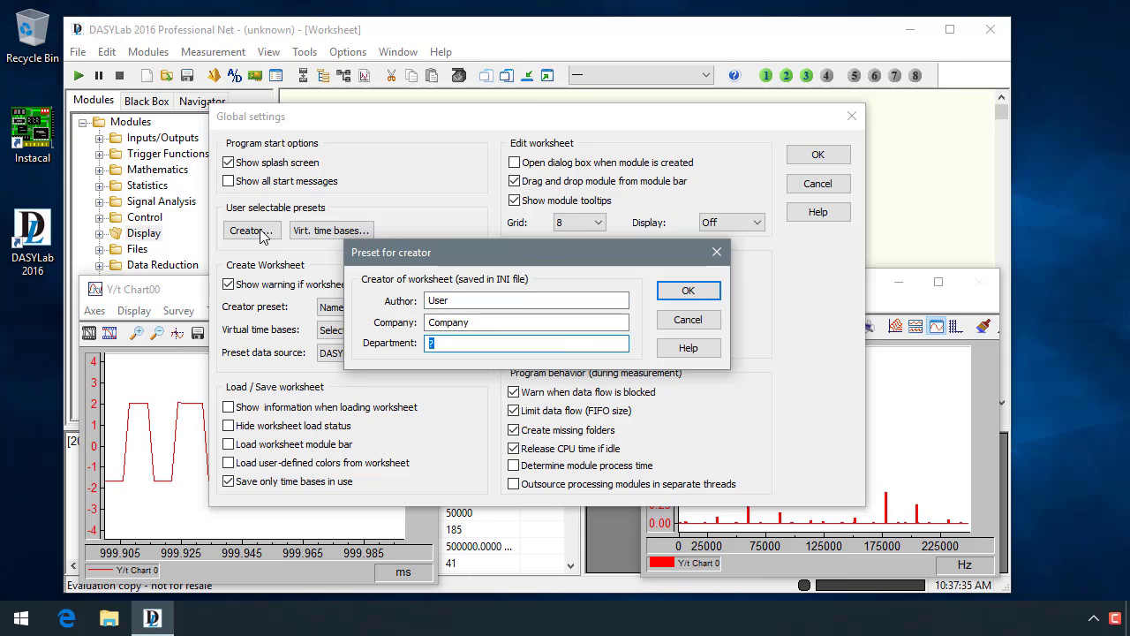
{"action": "type", "text": "Test"}
{"action": "left_click", "coordinate": [688, 292]}
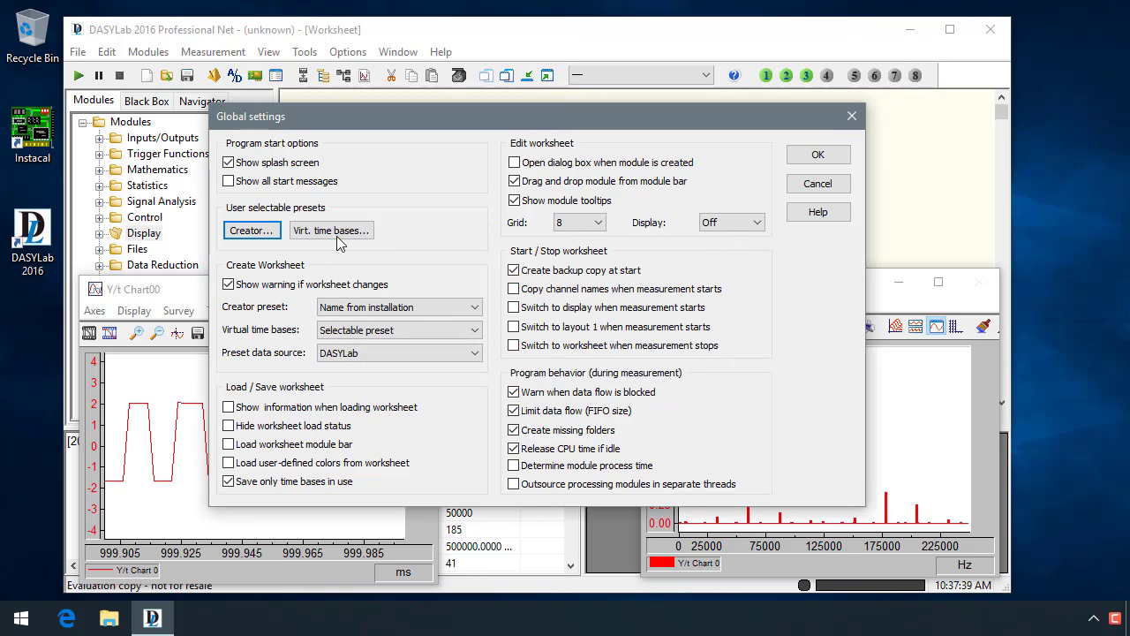
Set the default SAMPLING virtual time base to USB-1208HS-4AO Device1 - Input HW.
{"action": "left_click", "coordinate": [336, 231]}
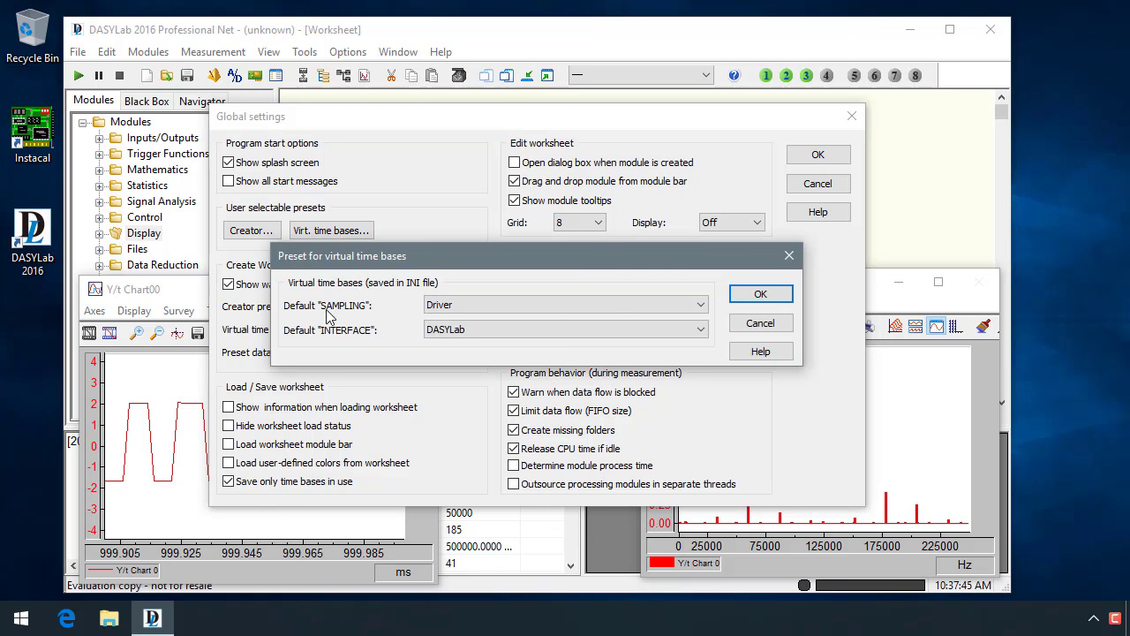
{"action": "left_click", "coordinate": [471, 307]}
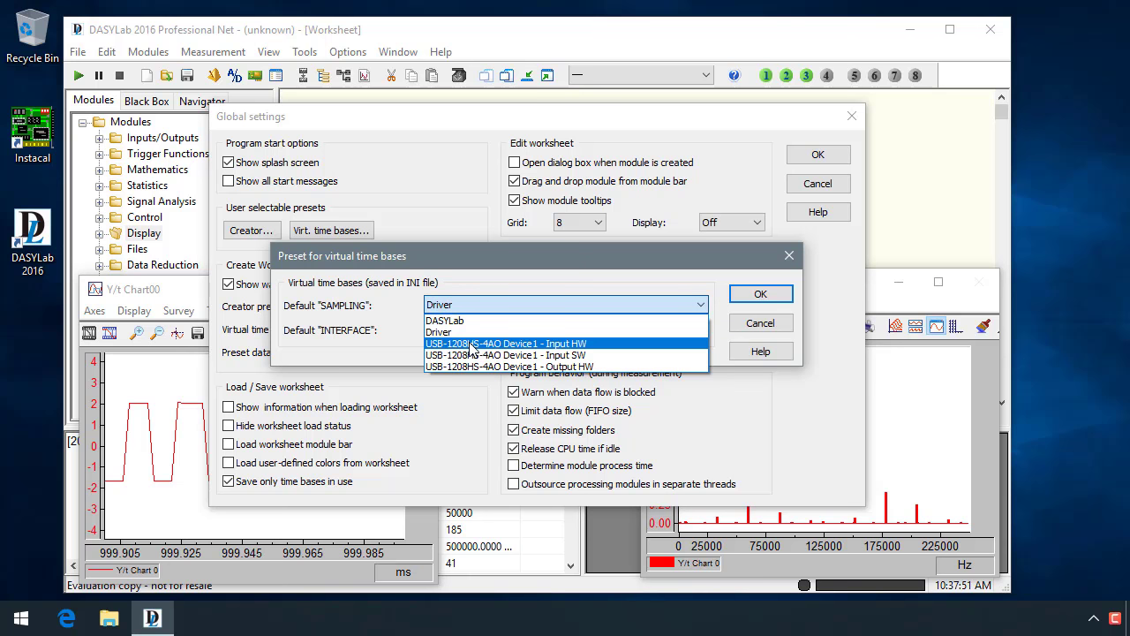
{"action": "left_click", "coordinate": [471, 343]}
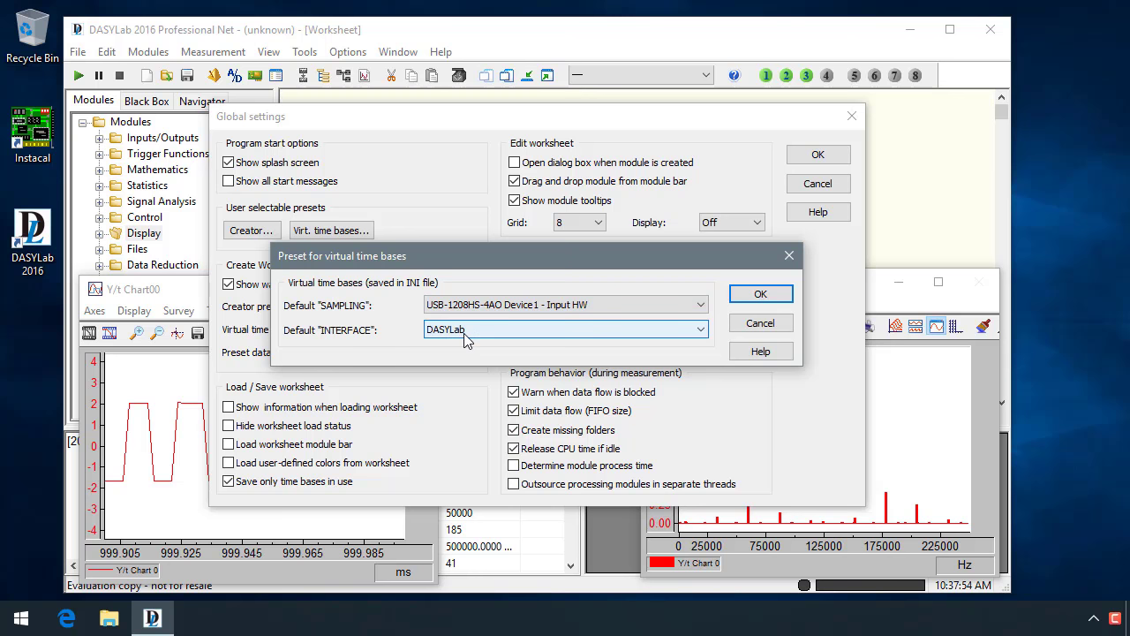
{"action": "left_click", "coordinate": [761, 294]}
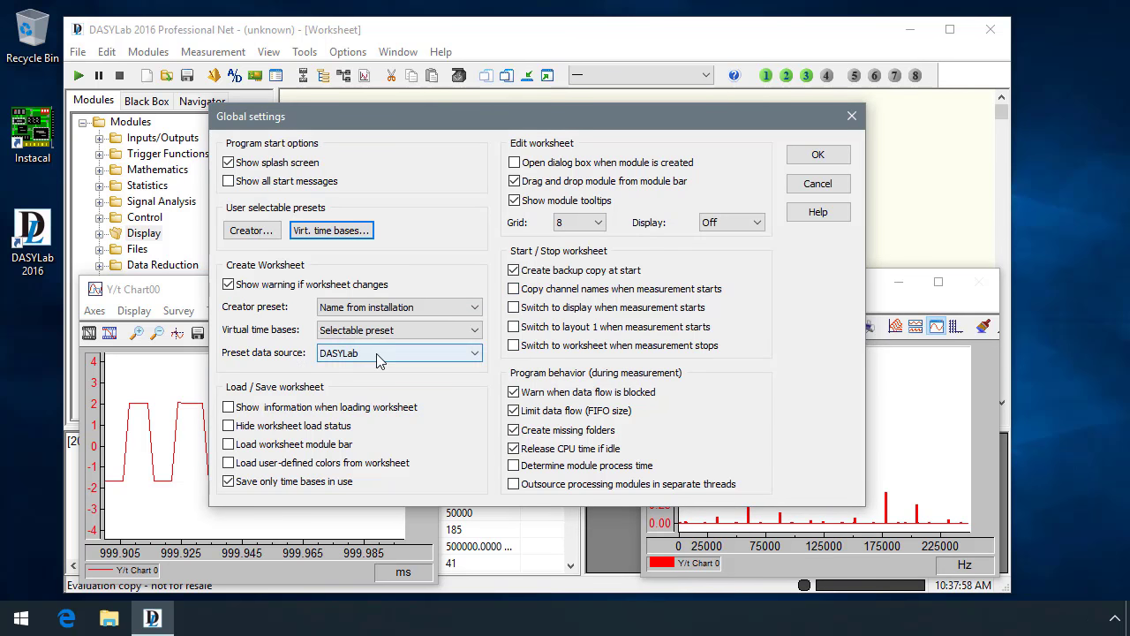
Choose Virtual SAMPLING as the preset data source and apply the global settings.
{"action": "left_click", "coordinate": [478, 353]}
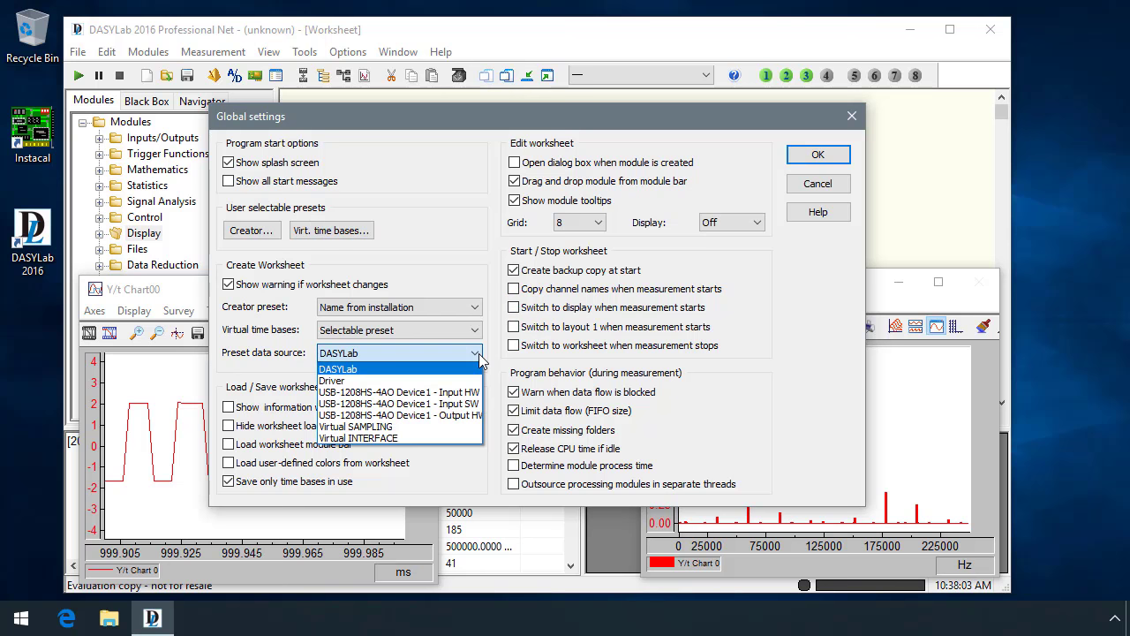
{"action": "left_click", "coordinate": [362, 426]}
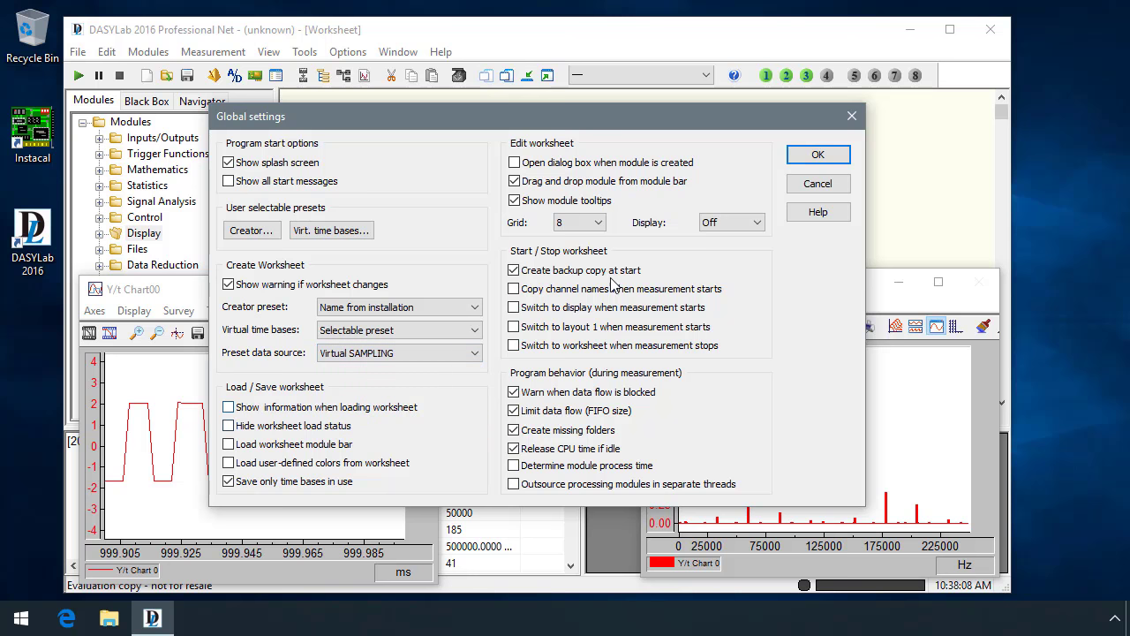
{"action": "left_click", "coordinate": [815, 154]}
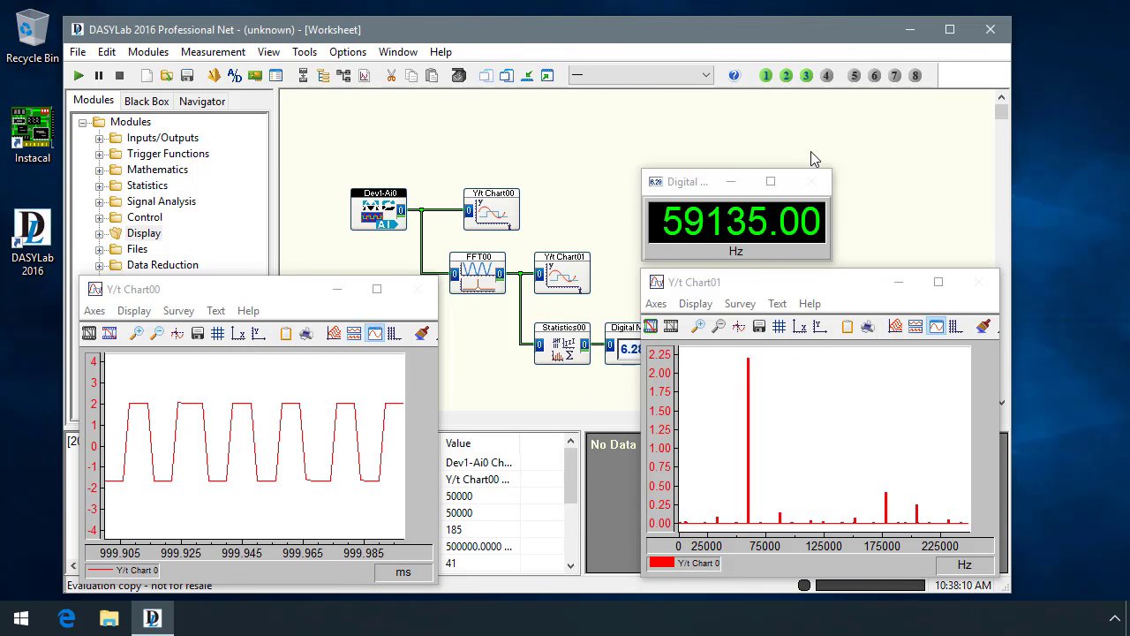
Drag a Switch module from the Control group onto the worksheet and confirm Switch00's properties and options.
{"action": "left_click", "coordinate": [506, 77]}
{"action": "left_click", "coordinate": [99, 217]}
{"action": "left_click", "coordinate": [159, 201]}
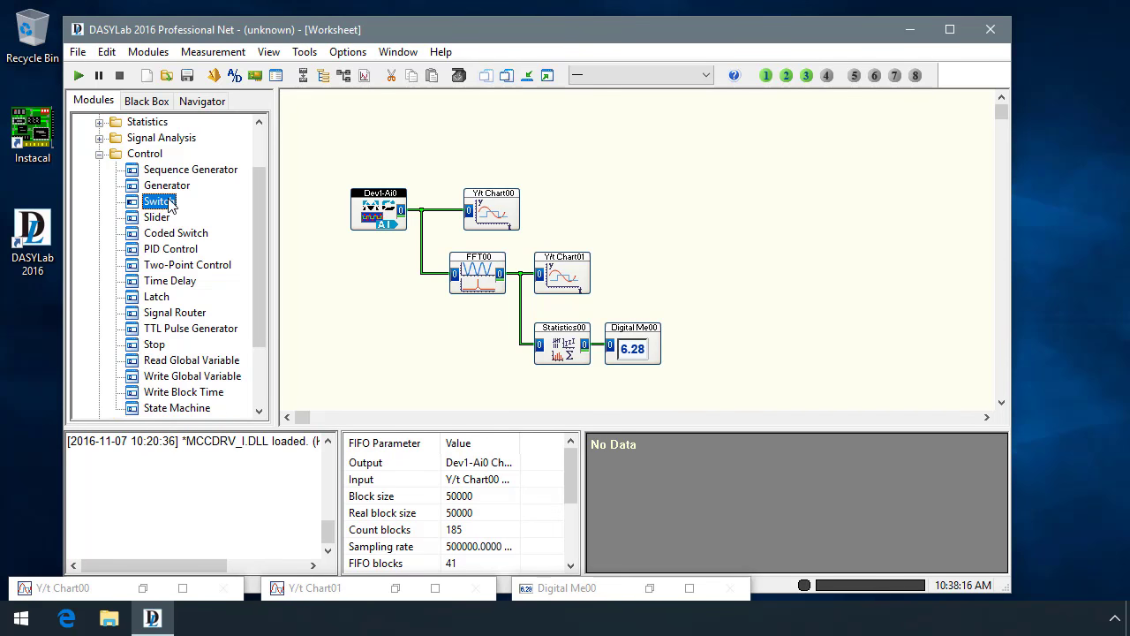
{"action": "left_click_drag", "start_coordinate": [170, 205], "coordinate": [371, 129]}
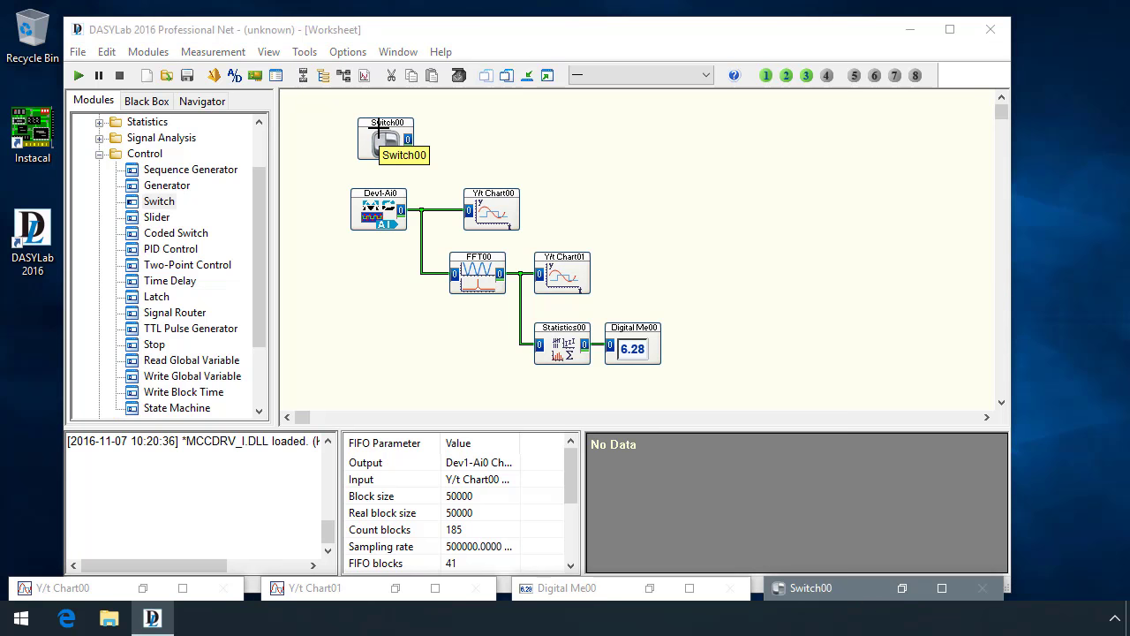
{"action": "right_click", "coordinate": [380, 131]}
{"action": "left_click", "coordinate": [441, 359]}
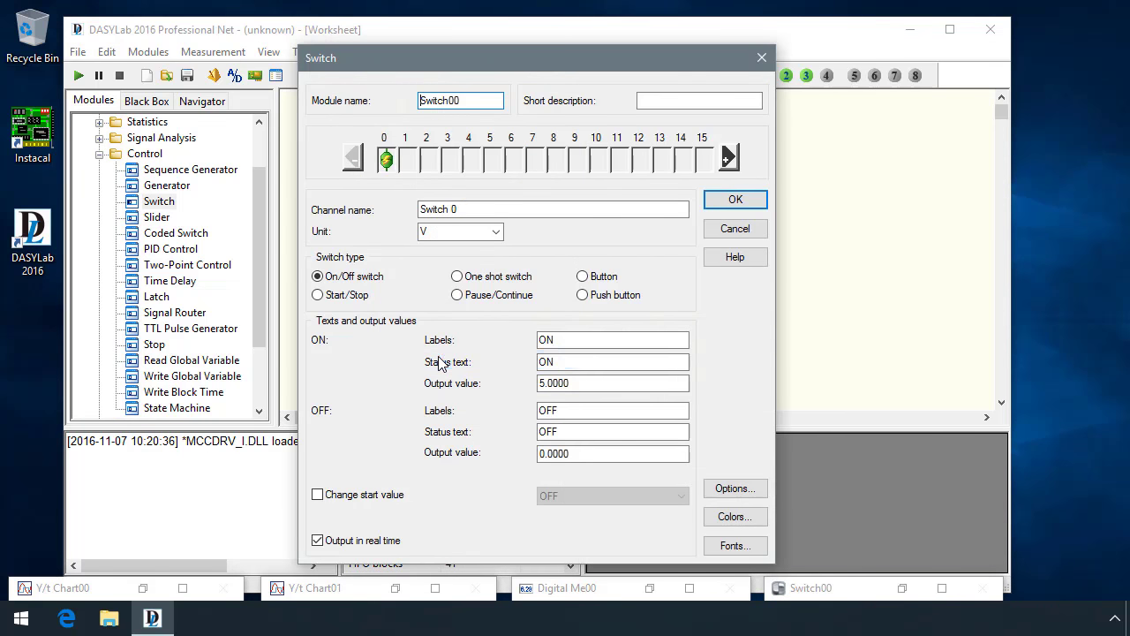
{"action": "left_click", "coordinate": [739, 493]}
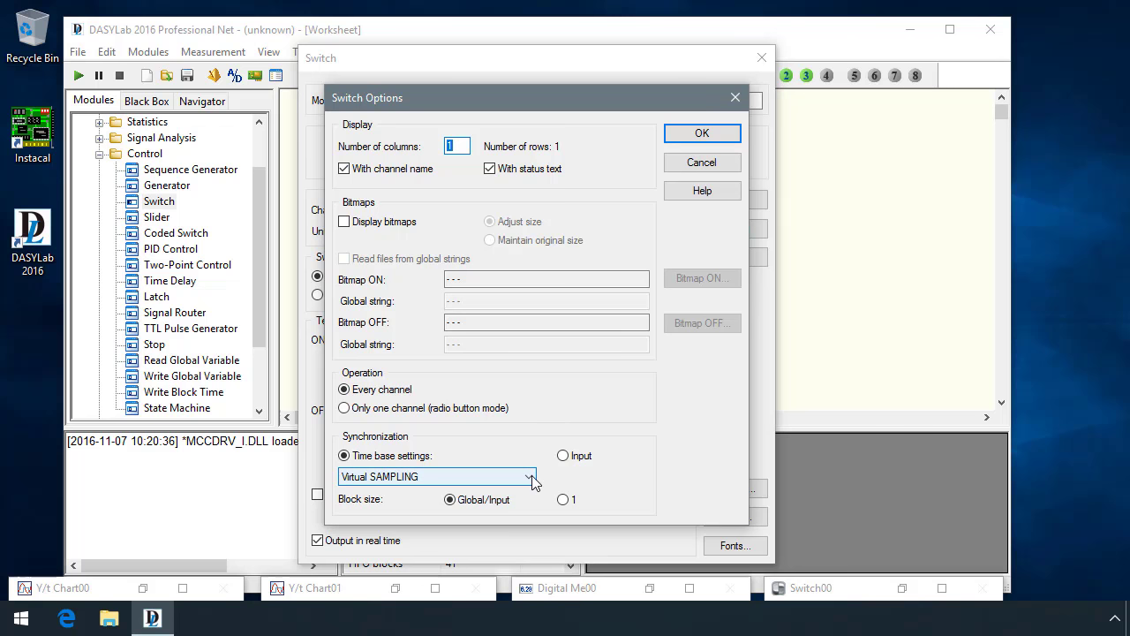
{"action": "left_click", "coordinate": [704, 134]}
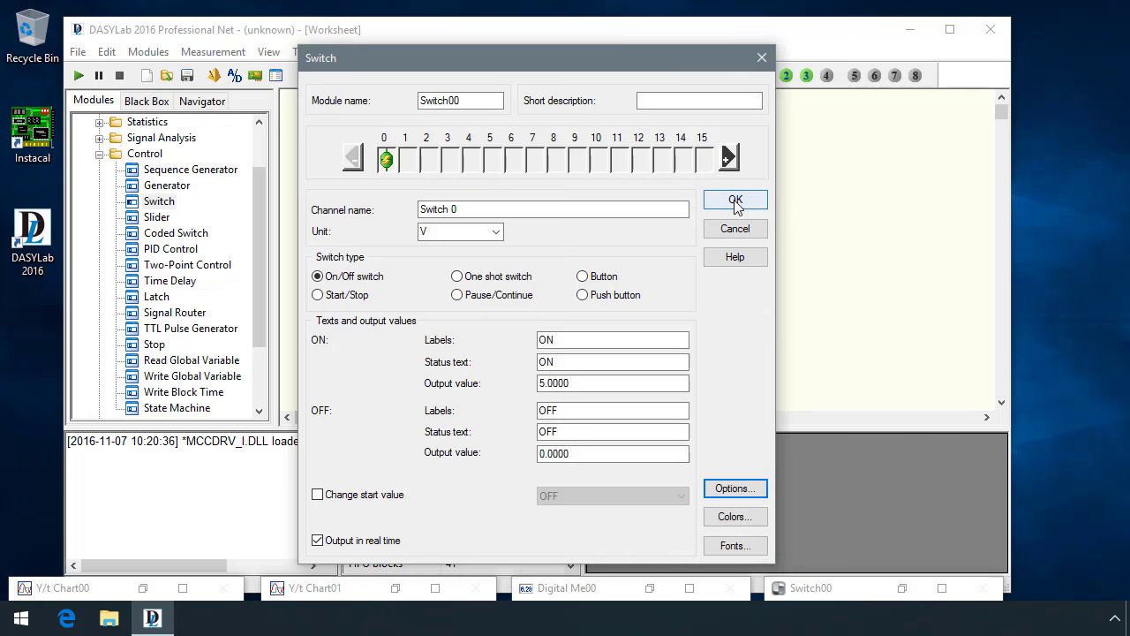
{"action": "left_click", "coordinate": [735, 200]}
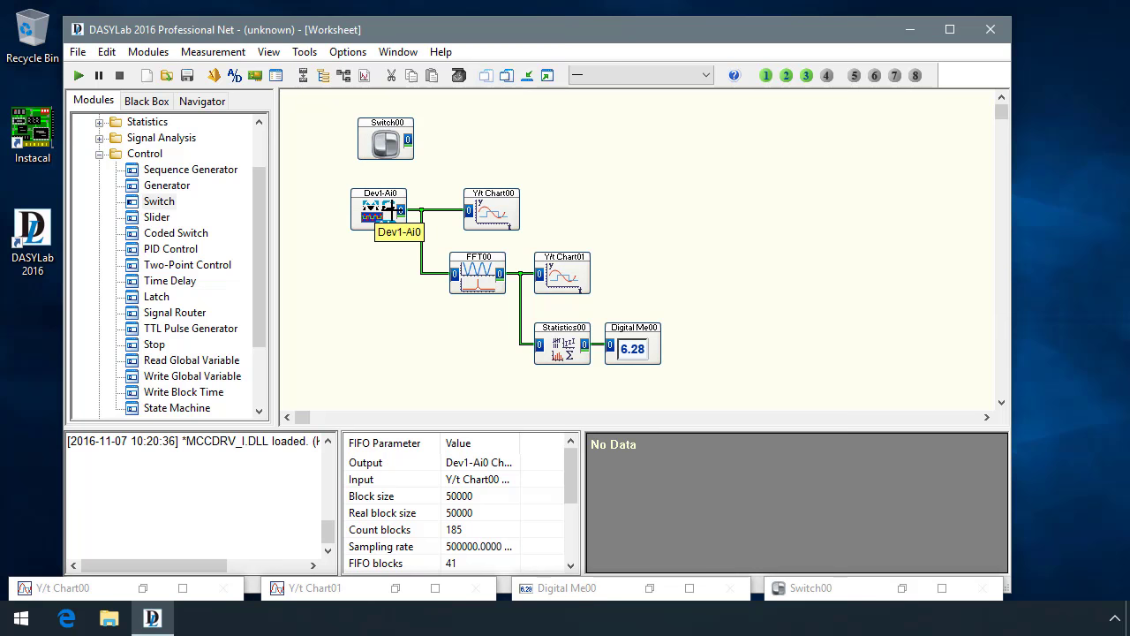
In Time Bases All Settings, pick USB-1208HS-4AO Device1 - Input HW as the current SAMPLING base.
{"action": "left_click", "coordinate": [212, 51]}
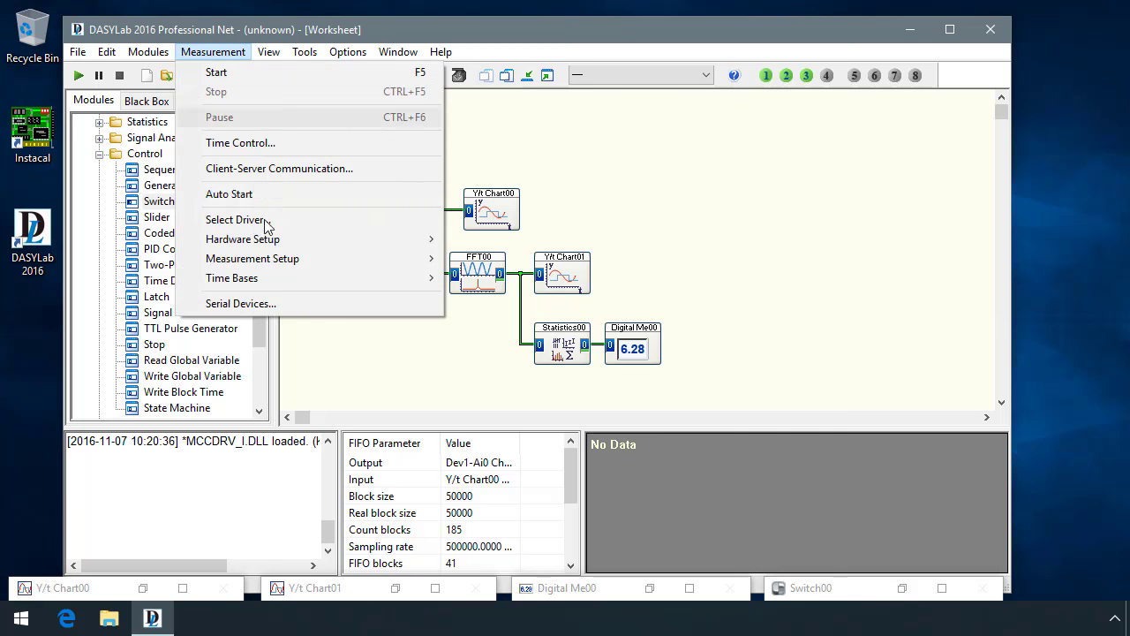
{"action": "mouse_move", "coordinate": [404, 277]}
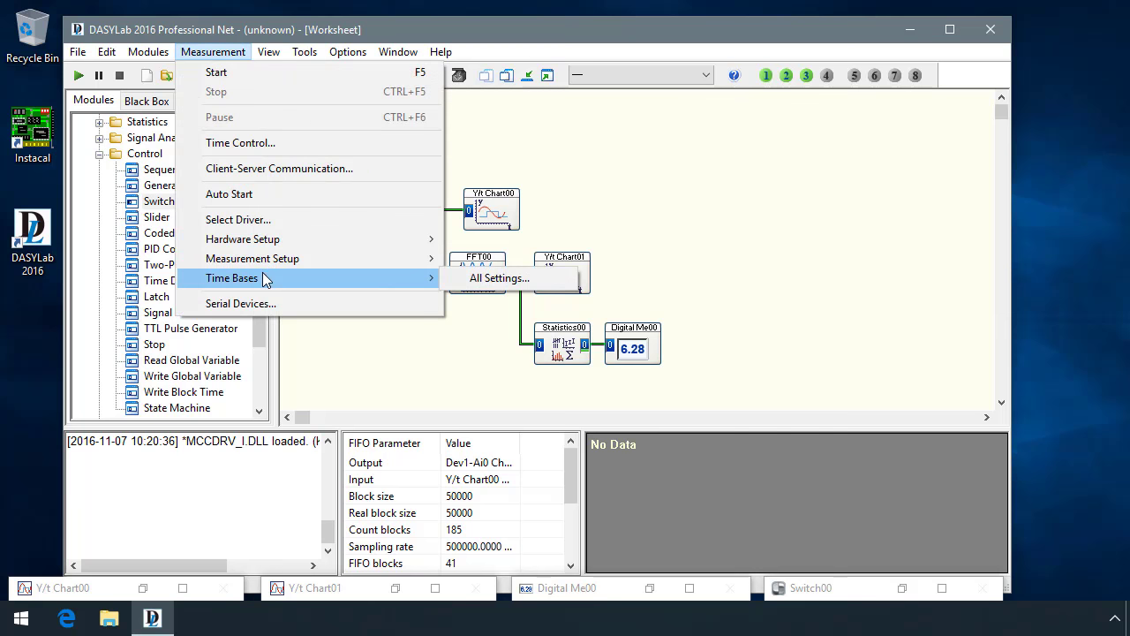
{"action": "left_click", "coordinate": [492, 279]}
{"action": "left_click_drag", "start_coordinate": [393, 195], "coordinate": [361, 176]}
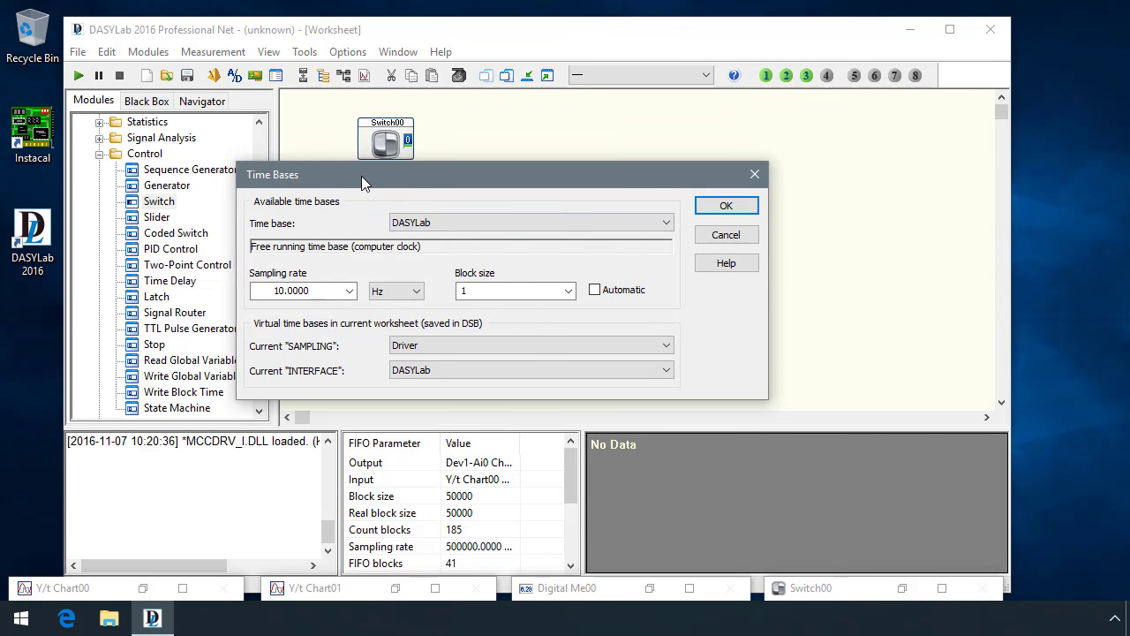
{"action": "left_click", "coordinate": [668, 223]}
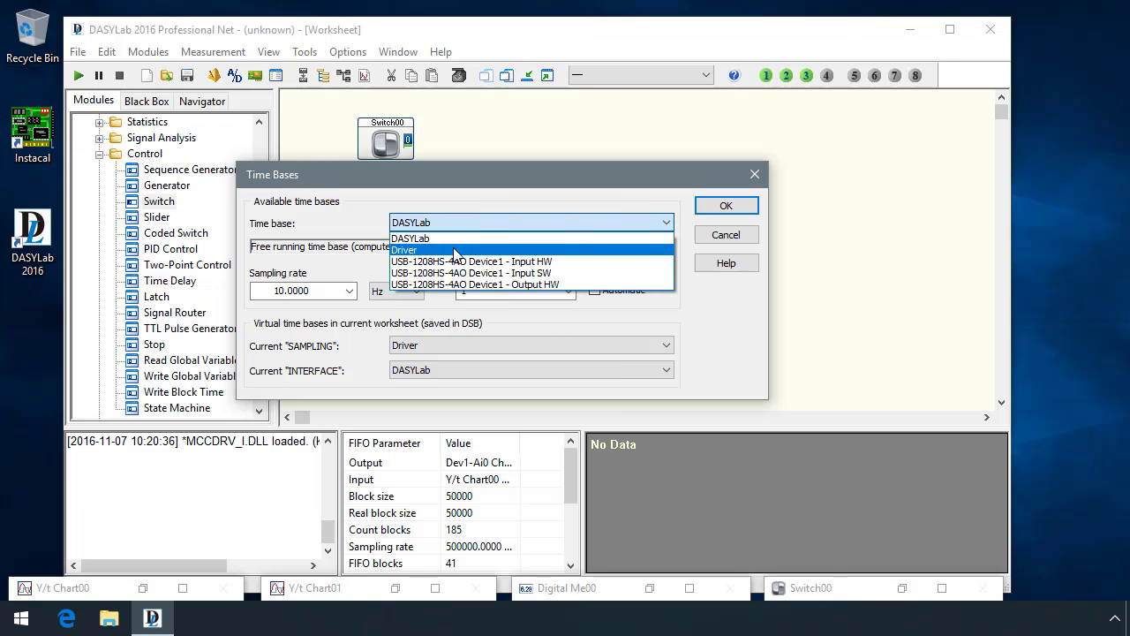
{"action": "left_click", "coordinate": [444, 193]}
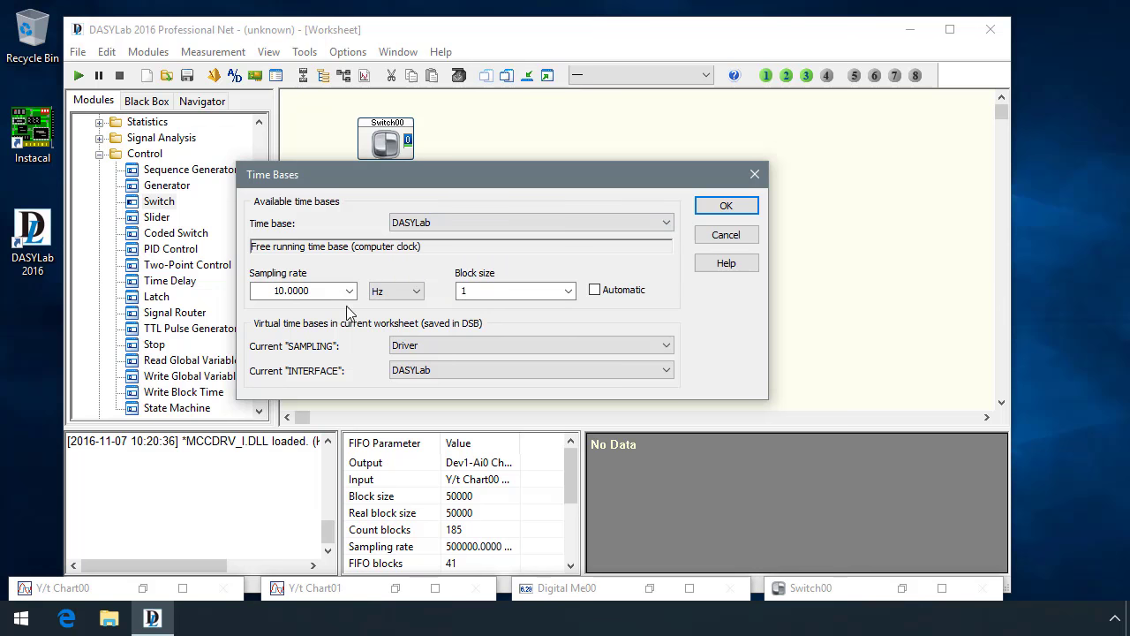
{"action": "left_click", "coordinate": [409, 347]}
{"action": "left_click", "coordinate": [427, 386]}
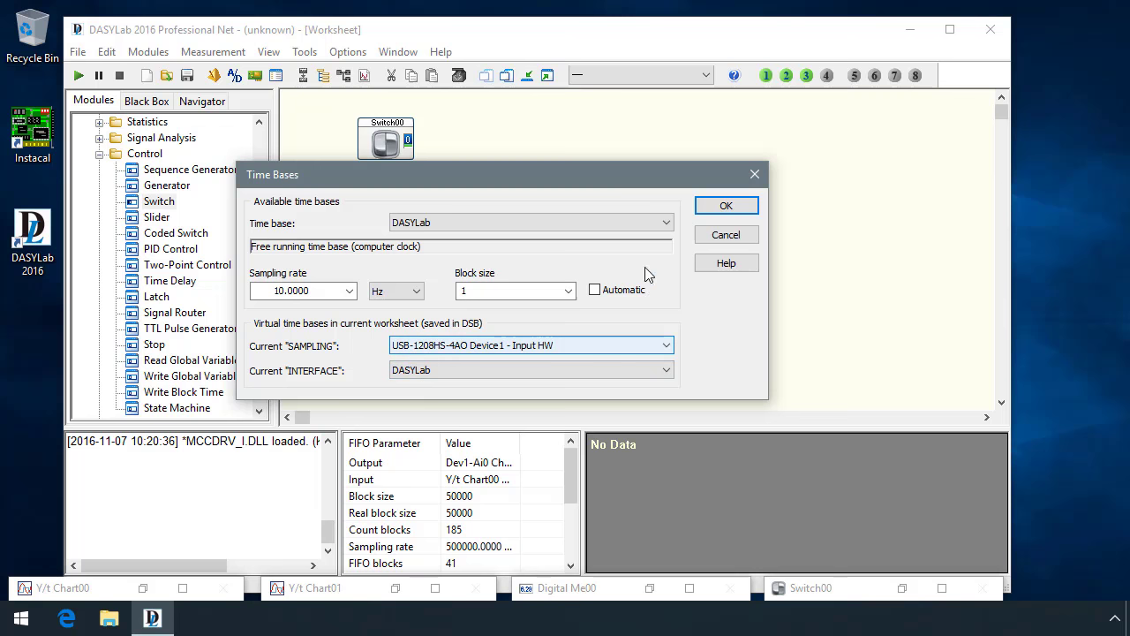
{"action": "left_click", "coordinate": [726, 206]}
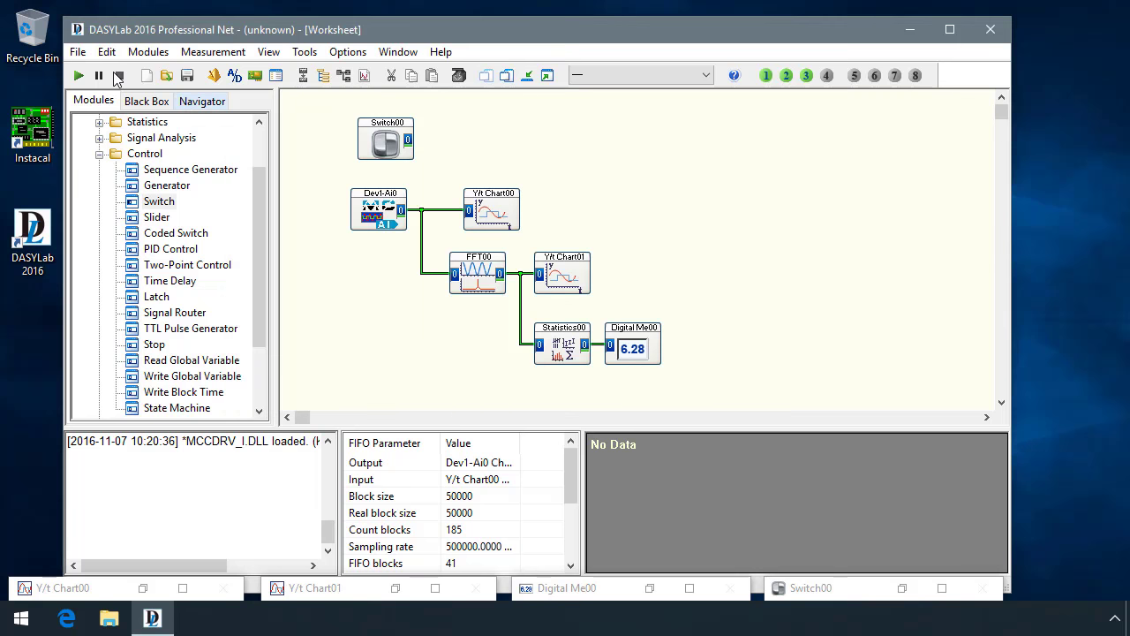
Save the worksheet, replacing the default name with FFT.
{"action": "left_click", "coordinate": [77, 51]}
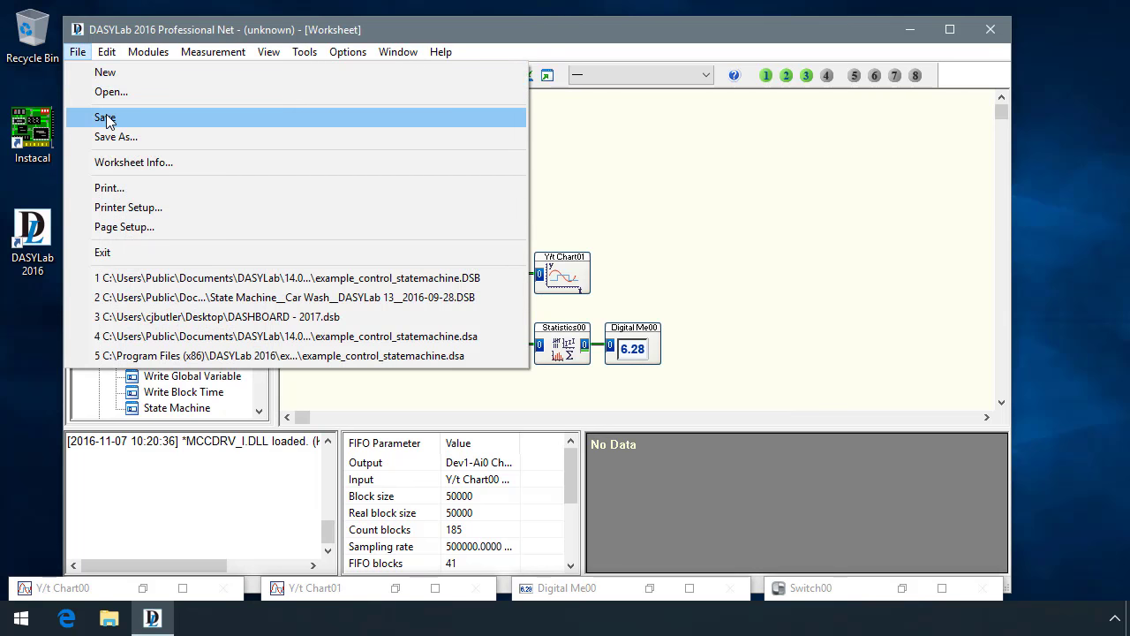
{"action": "left_click", "coordinate": [105, 118]}
{"action": "left_click", "coordinate": [545, 448]}
{"action": "double_click", "coordinate": [544, 448]}
{"action": "type", "text": "FFT"}
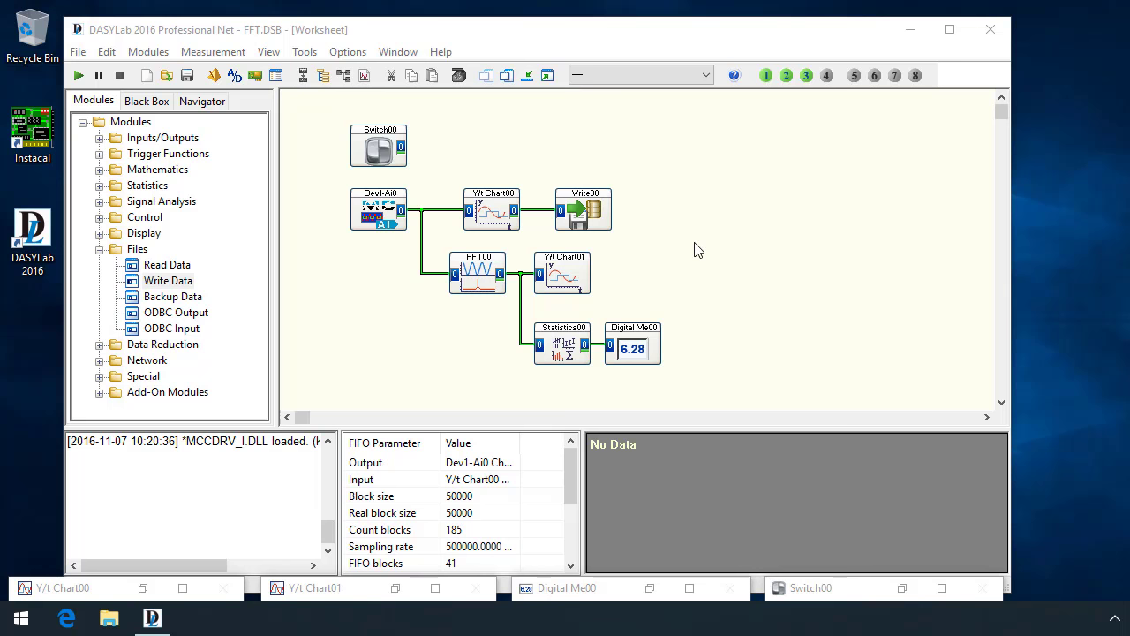
Review Write00's DASYLab format options, then switch its file format to NI TDM Streaming.
{"action": "double_click", "coordinate": [586, 209]}
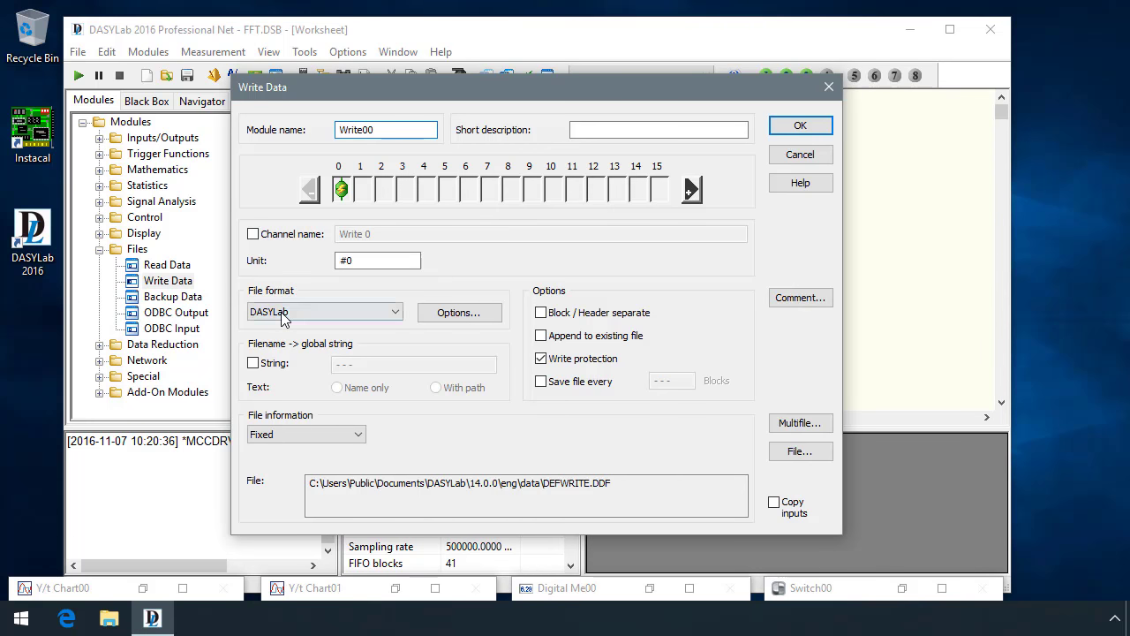
{"action": "left_click", "coordinate": [491, 323]}
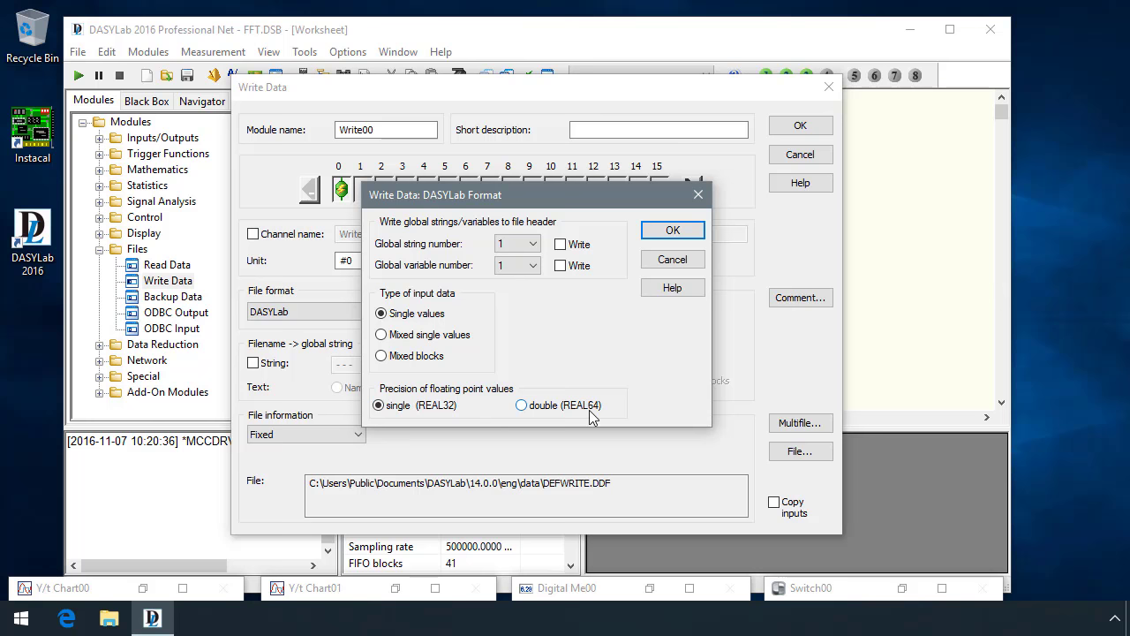
{"action": "left_click", "coordinate": [673, 230]}
{"action": "left_click", "coordinate": [396, 313]}
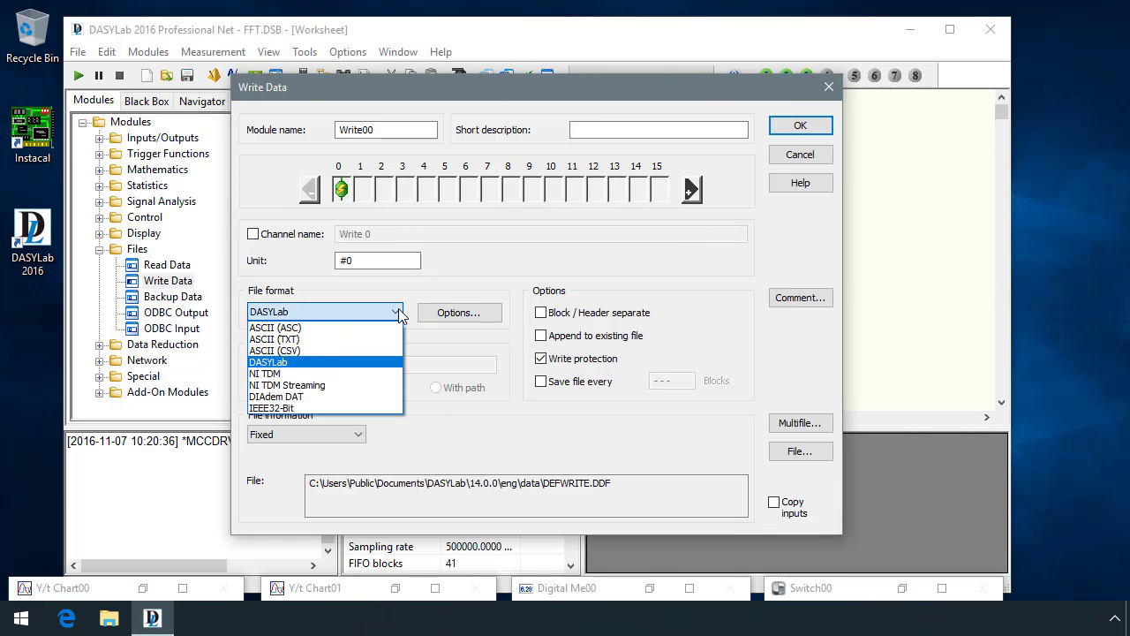
{"action": "left_click", "coordinate": [332, 391]}
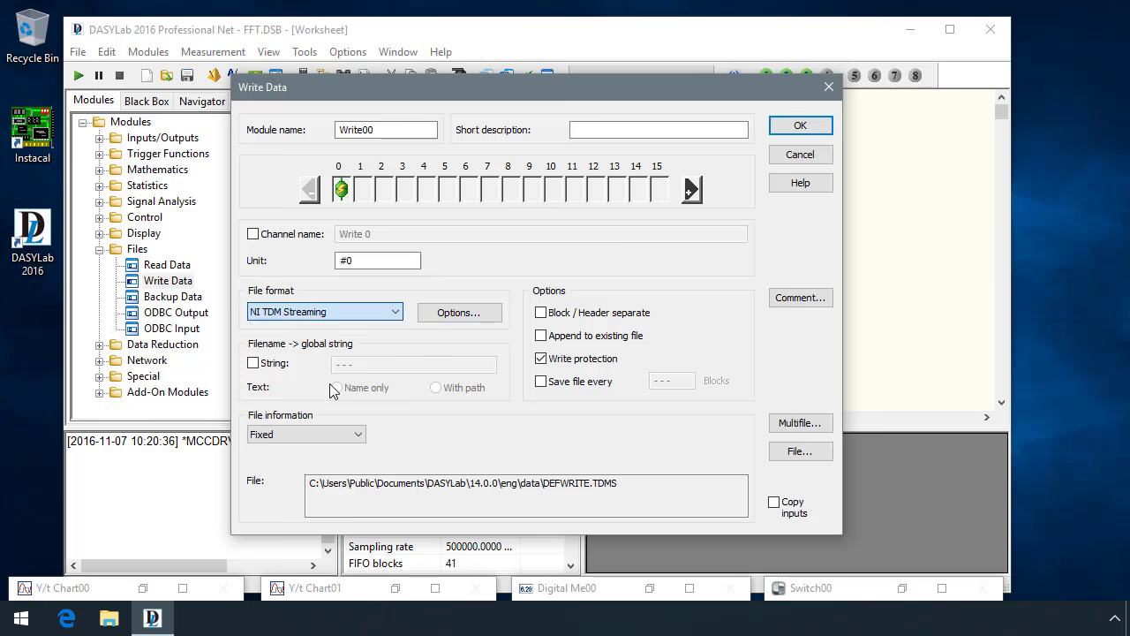
{"action": "left_click", "coordinate": [458, 314]}
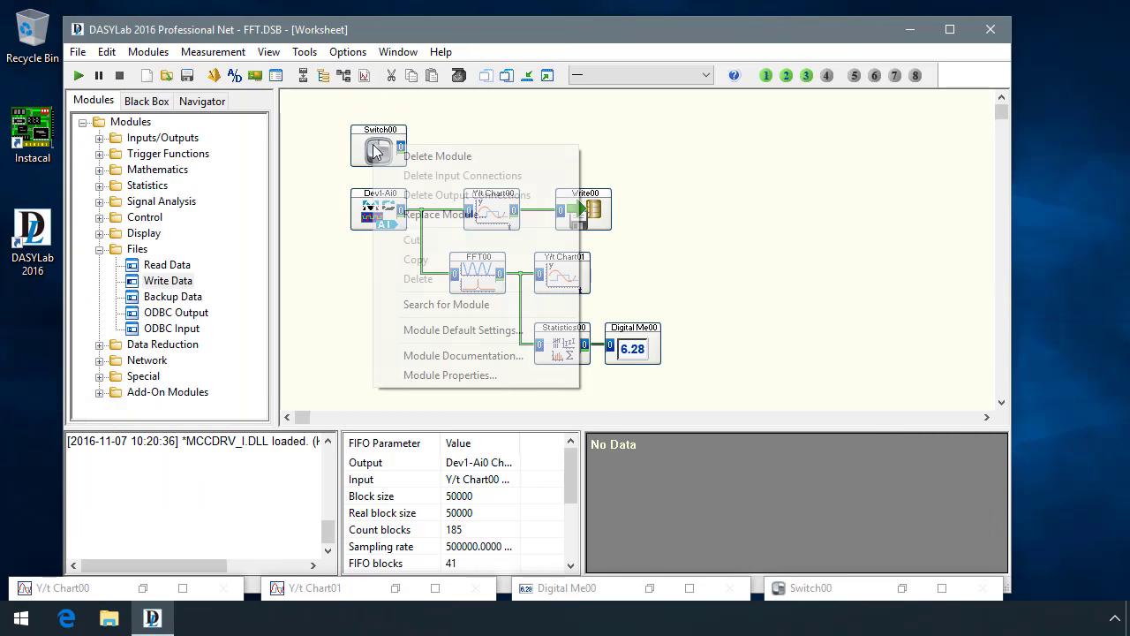
In Switch00's properties, enable Change start value with OFF and set the ON output to ${VAR_1}.
{"action": "right_click", "coordinate": [374, 146]}
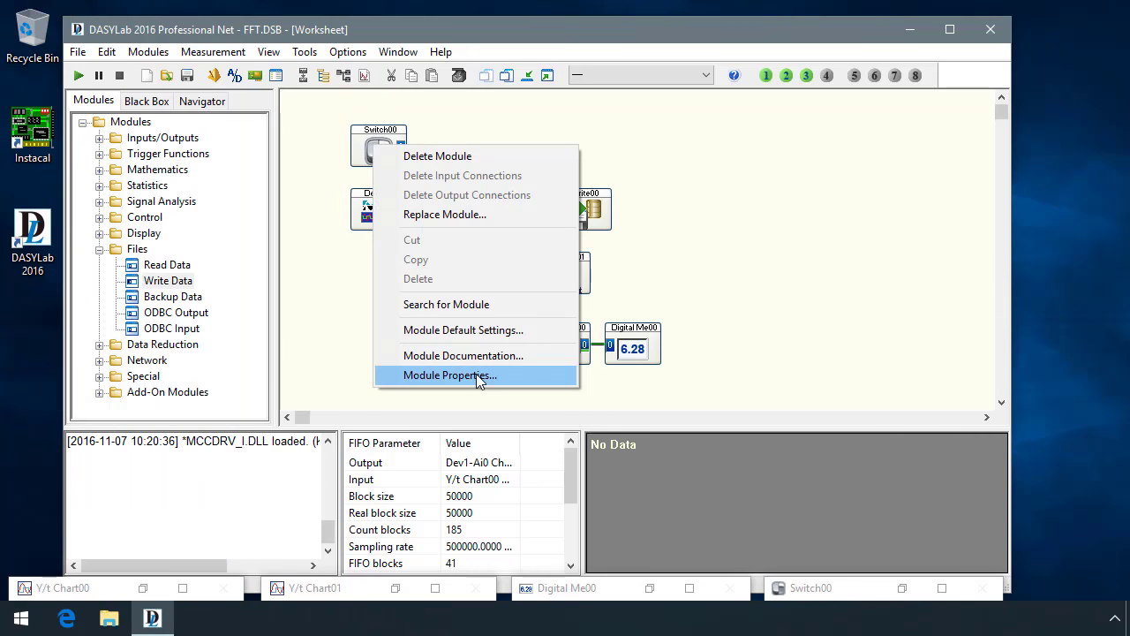
{"action": "left_click", "coordinate": [499, 376]}
{"action": "left_click", "coordinate": [587, 386]}
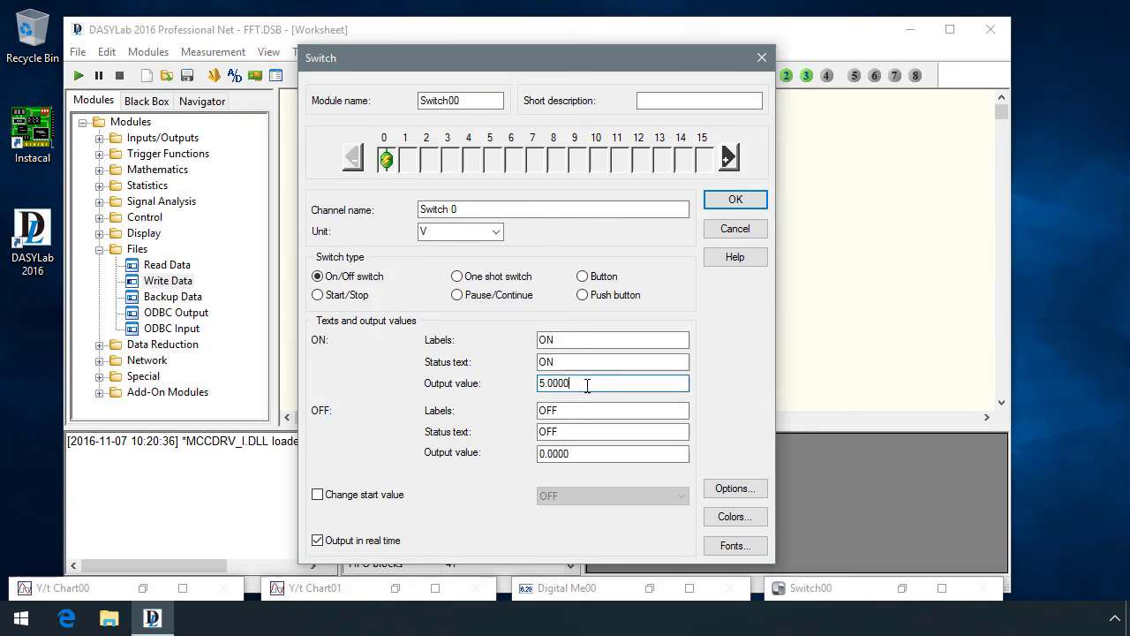
{"action": "left_click", "coordinate": [592, 454]}
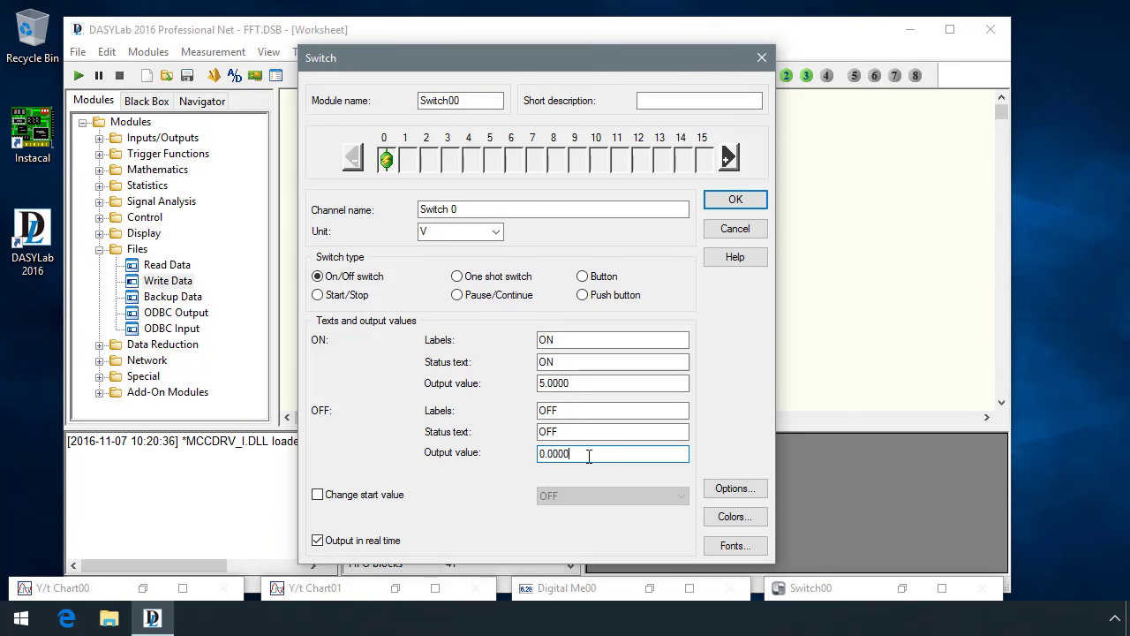
{"action": "left_click", "coordinate": [317, 496]}
{"action": "left_click", "coordinate": [562, 495]}
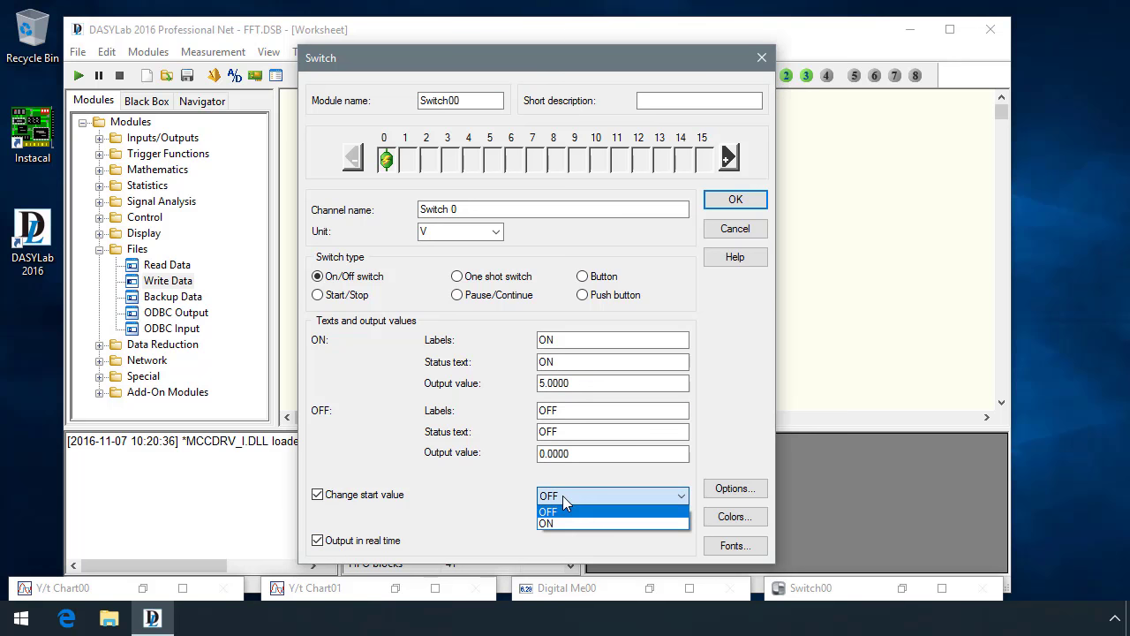
{"action": "left_click", "coordinate": [588, 384]}
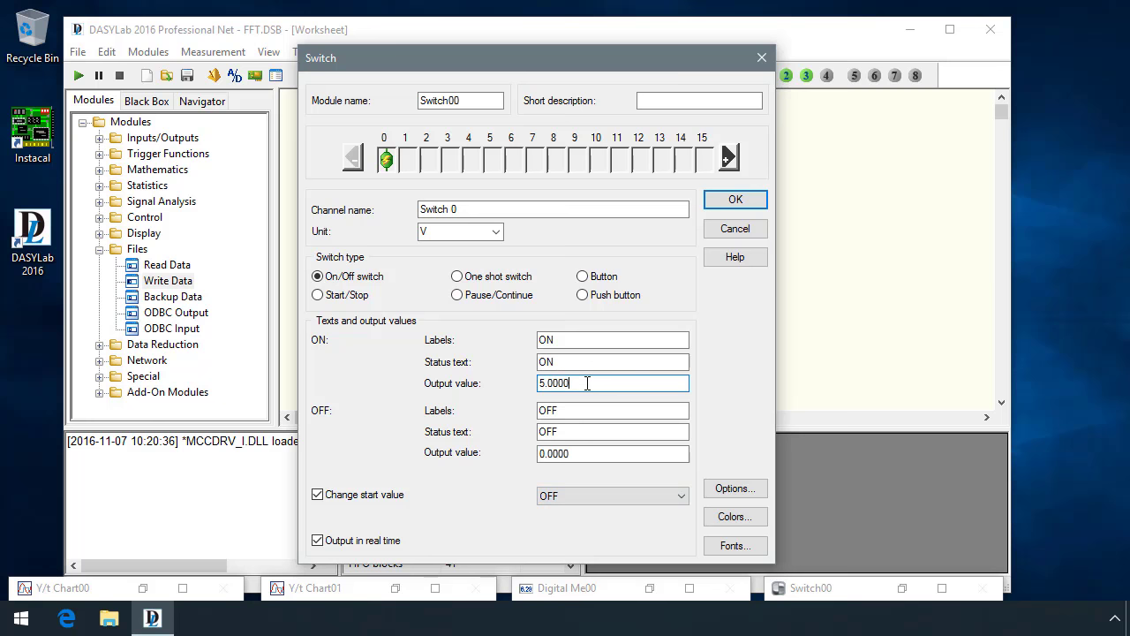
{"action": "right_click", "coordinate": [587, 383]}
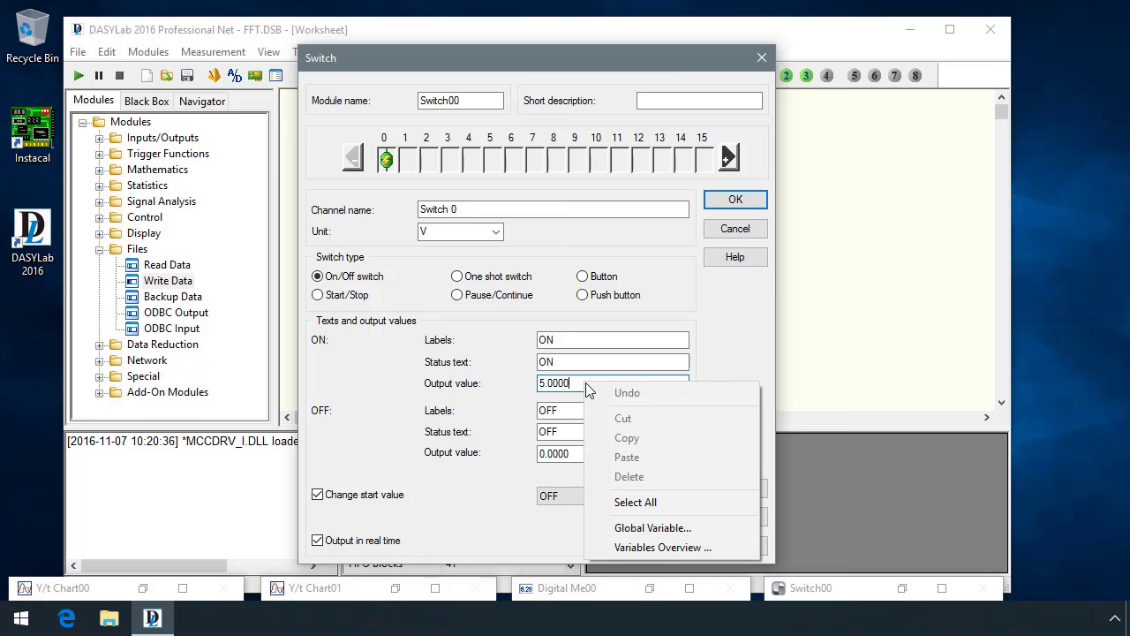
{"action": "left_click", "coordinate": [633, 528]}
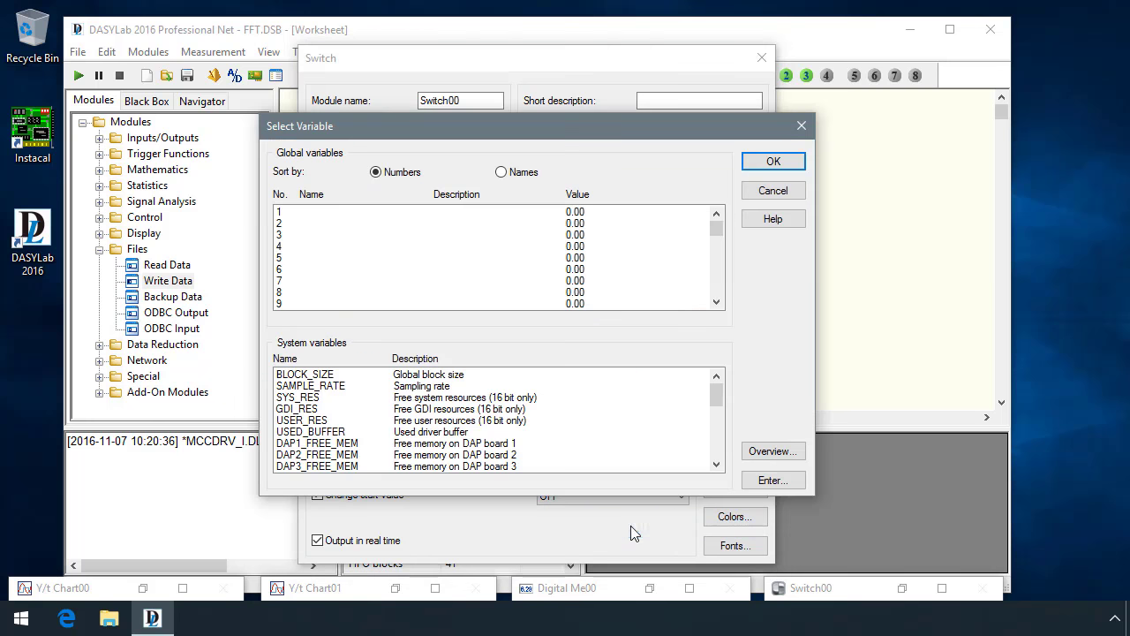
{"action": "left_click", "coordinate": [563, 214]}
{"action": "left_click", "coordinate": [774, 161]}
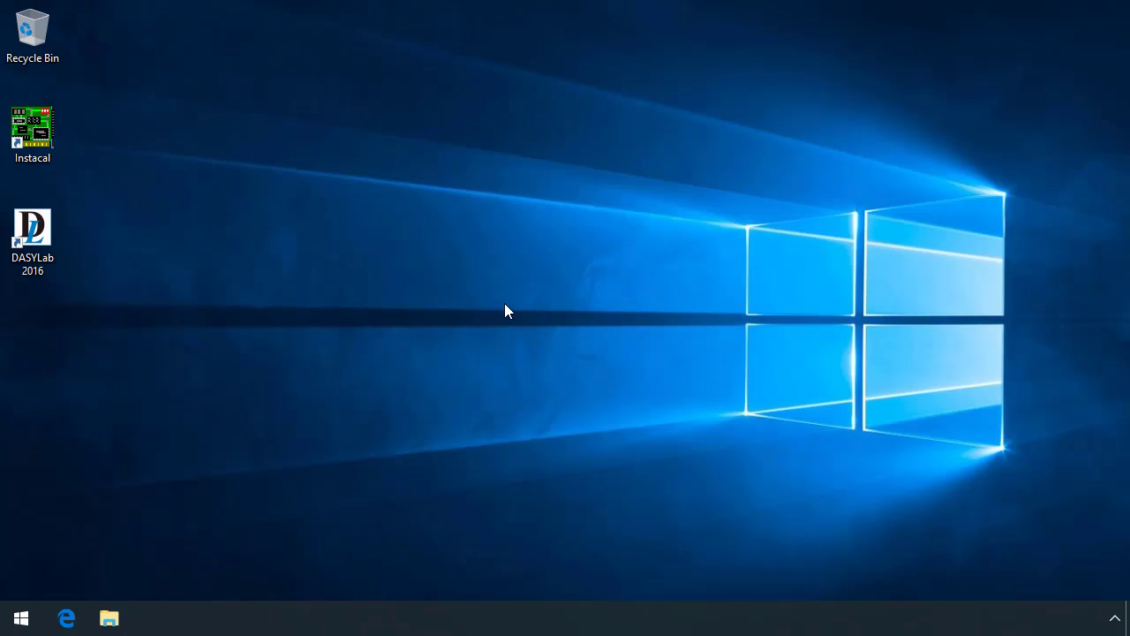
Launch DASYLab 2016 from its desktop icon to get an empty new Worksheet.
{"action": "double_click", "coordinate": [33, 232]}
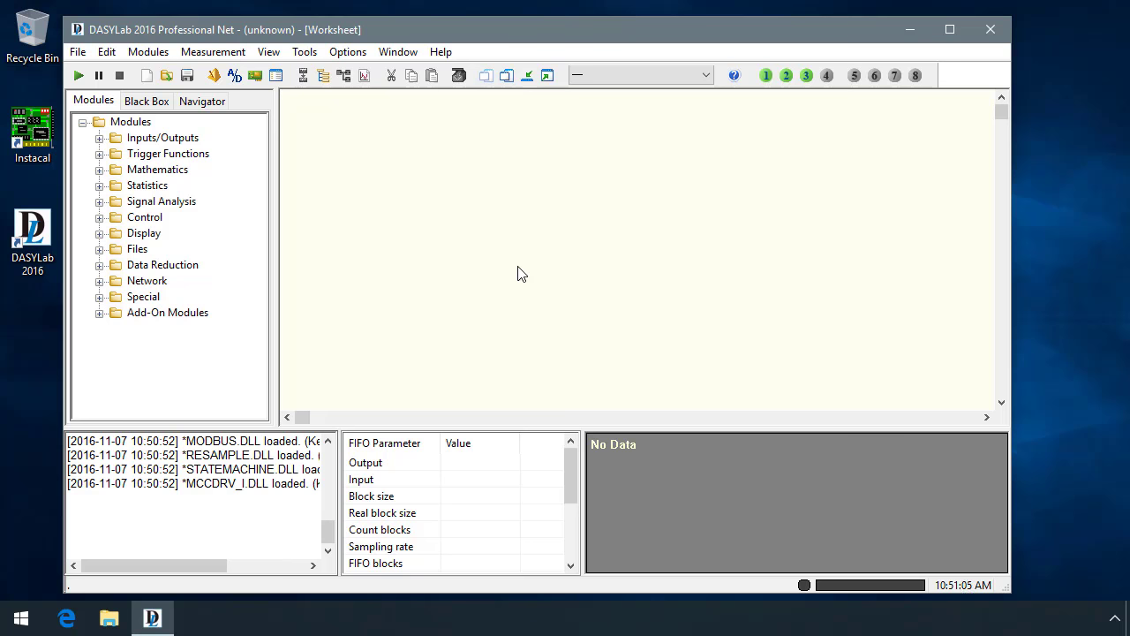
Place a Script module from the Special category on the worksheet with default settings.
{"action": "left_click", "coordinate": [100, 298]}
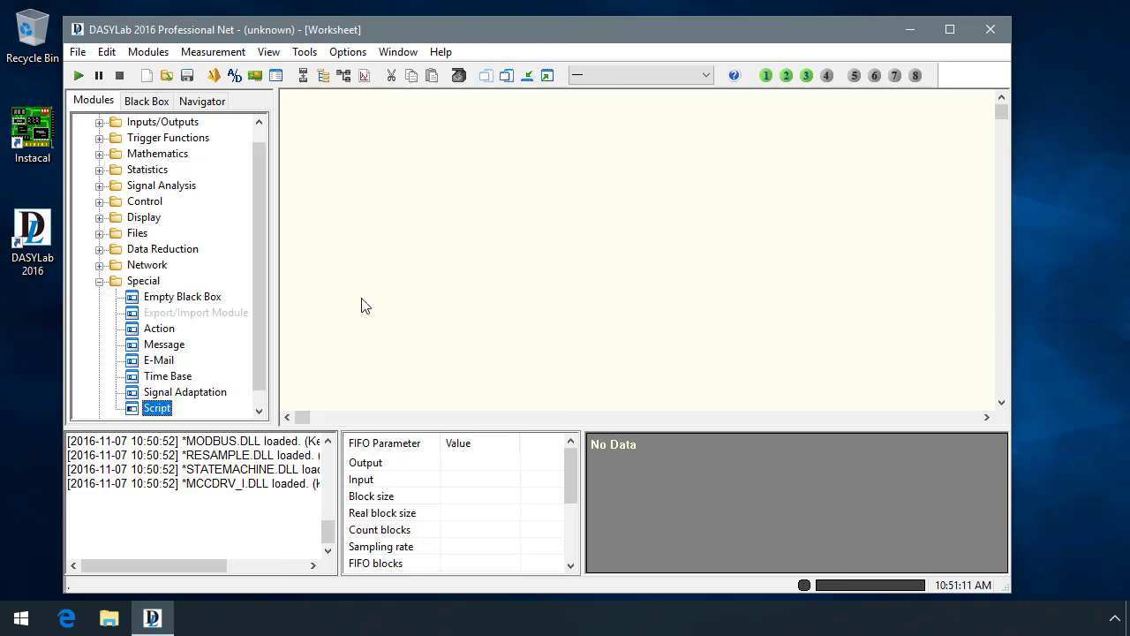
{"action": "left_click", "coordinate": [439, 201]}
{"action": "left_click", "coordinate": [619, 477]}
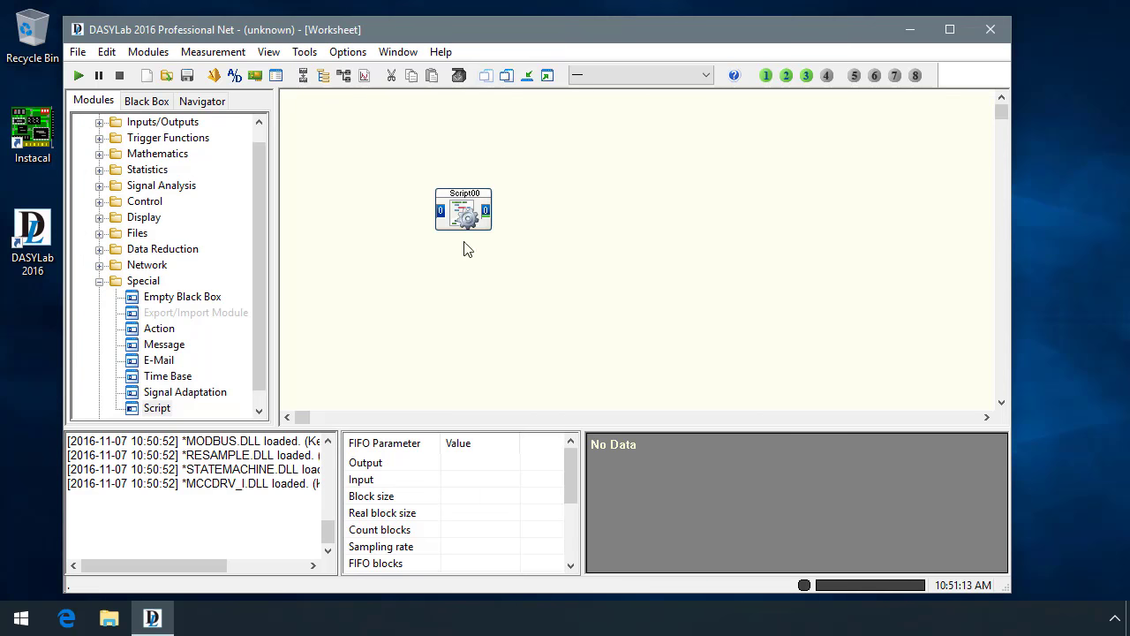
Open Script00's settings, view its script in the editor, and close the editor.
{"action": "double_click", "coordinate": [468, 209]}
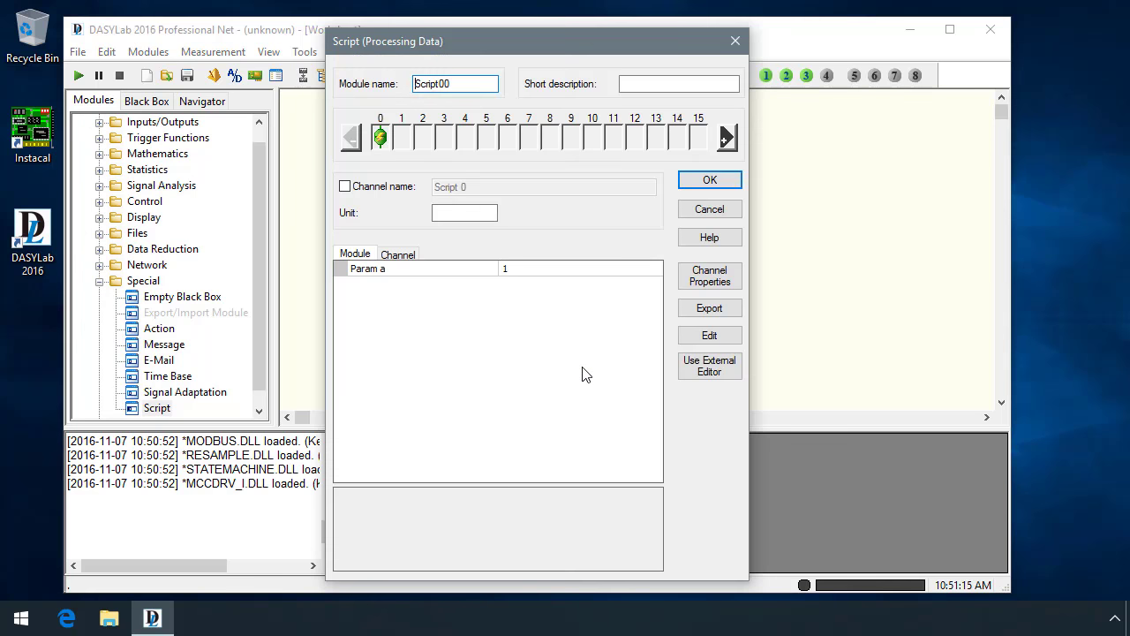
{"action": "left_click", "coordinate": [711, 337]}
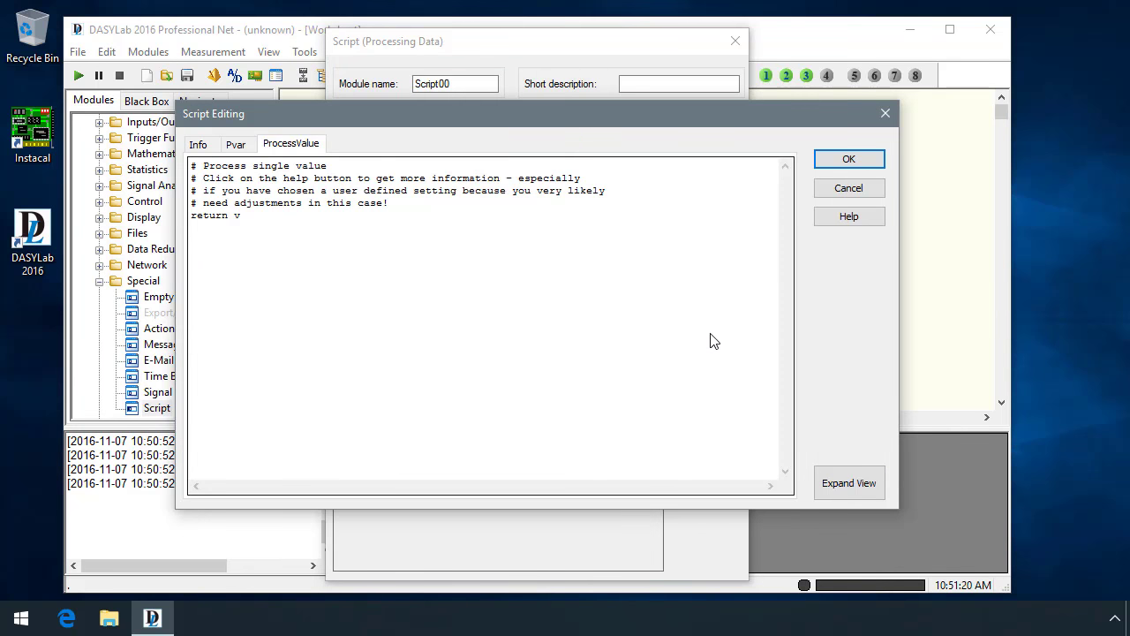
{"action": "left_click", "coordinate": [861, 164]}
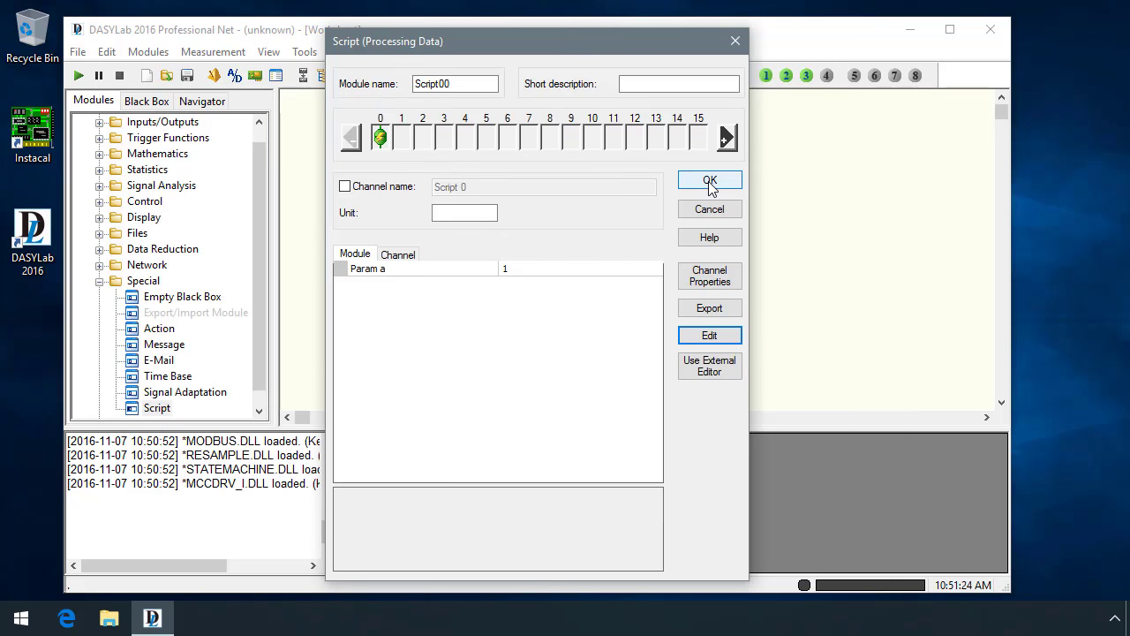